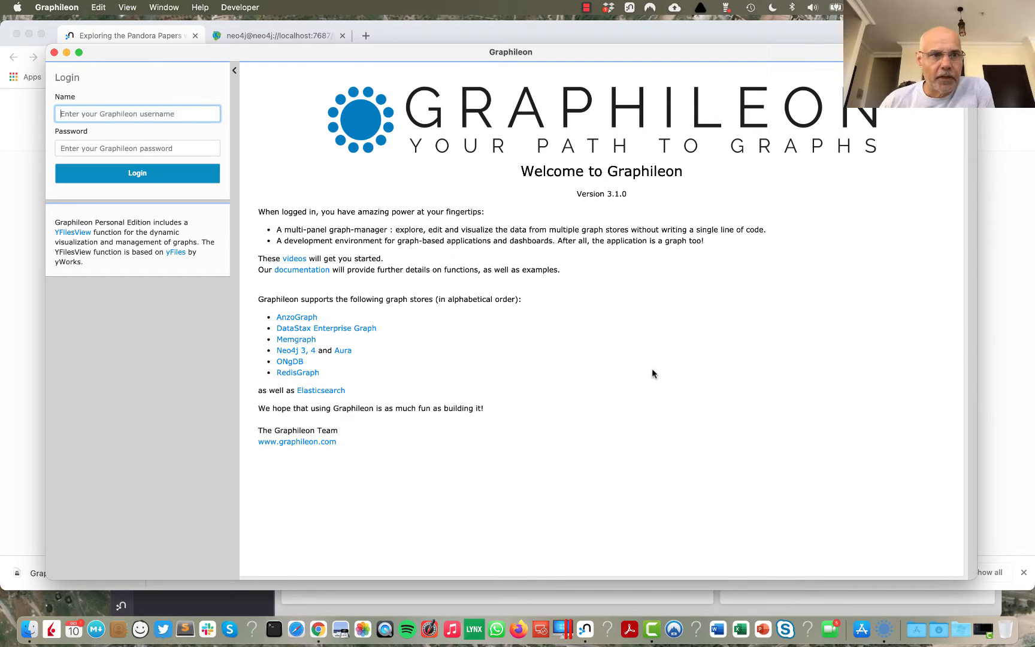
Step: Read the Neo4j blog article on the Pandora Papers through to its database import section and open the linked import statements
left_click(155, 36)
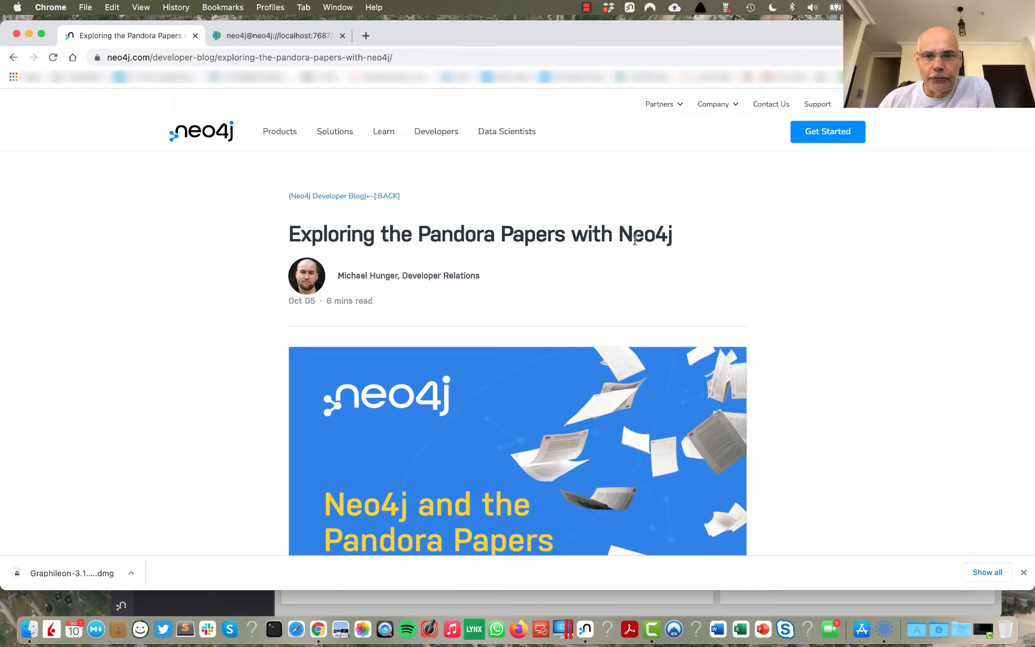
left_click_drag(619, 234, 680, 239)
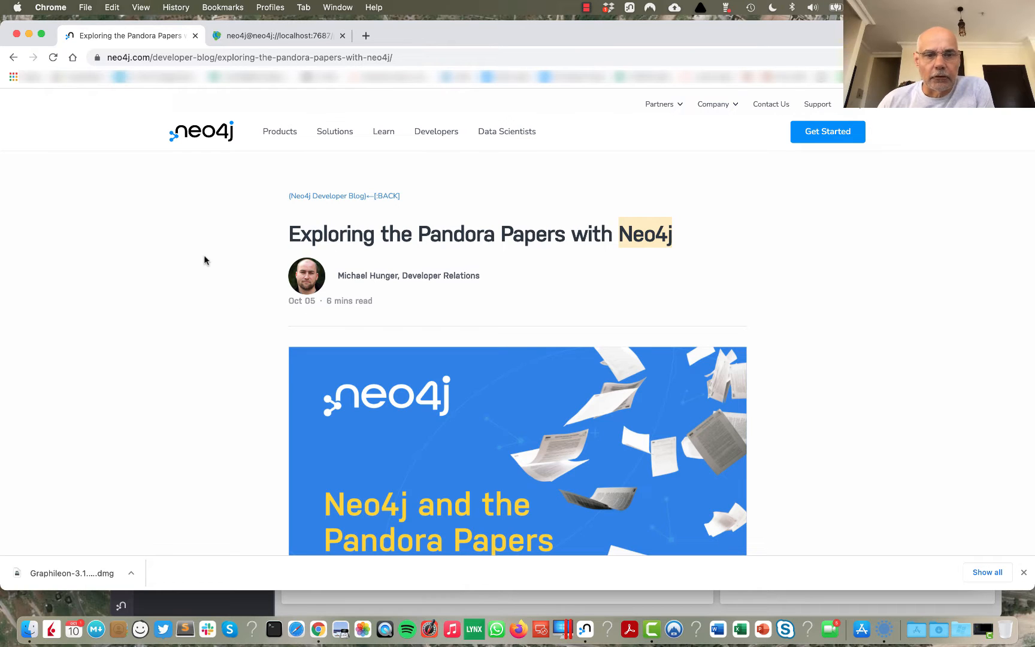
scroll(213, 253, "down", 1)
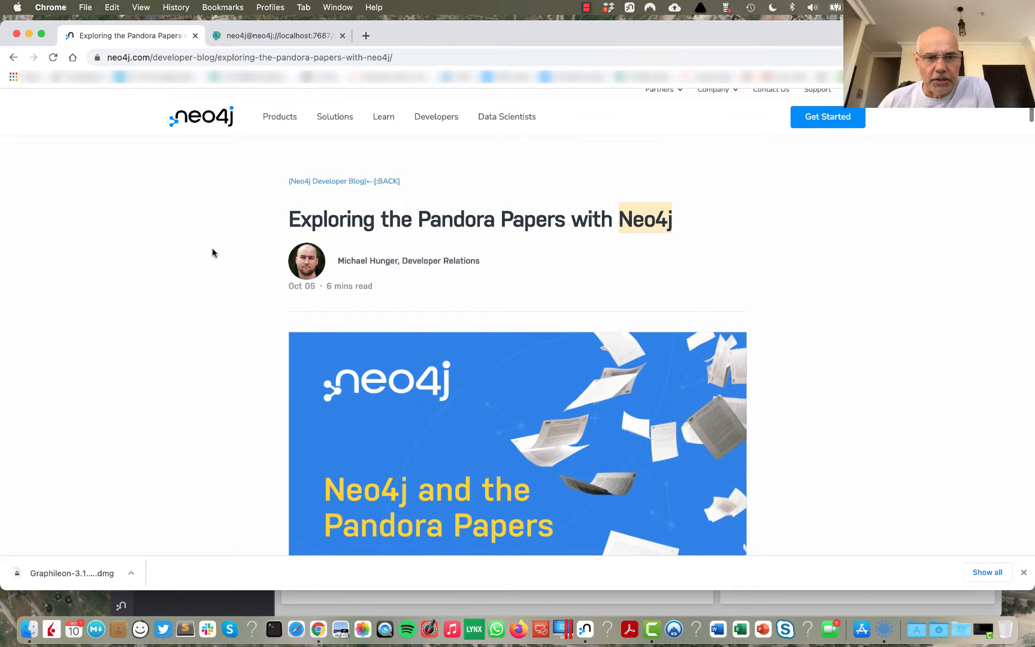
scroll(213, 253, "down", 5)
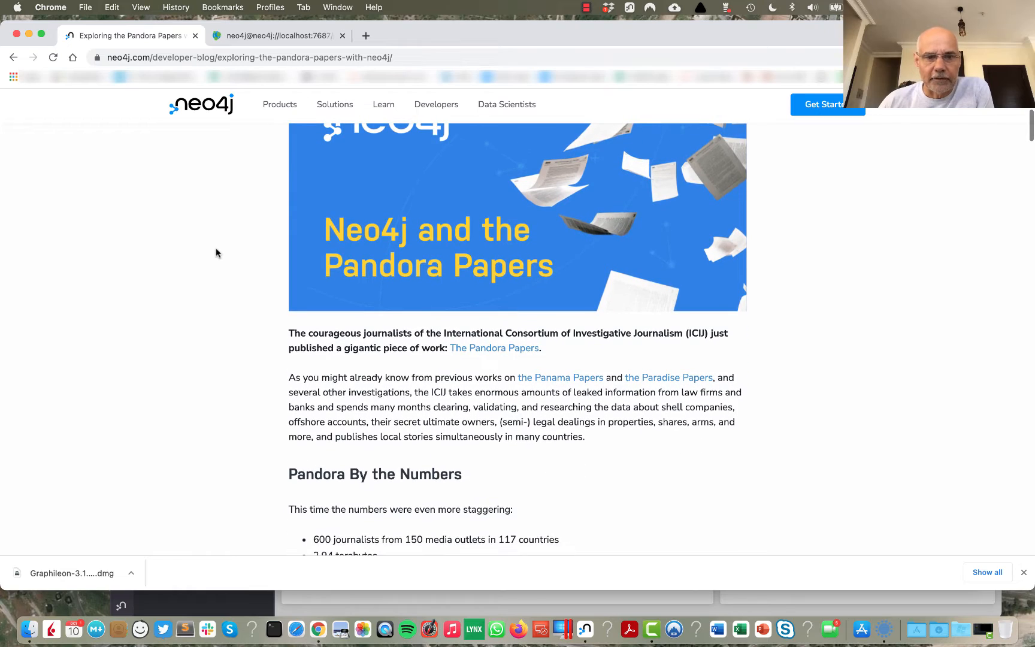
scroll(217, 252, "down", 4)
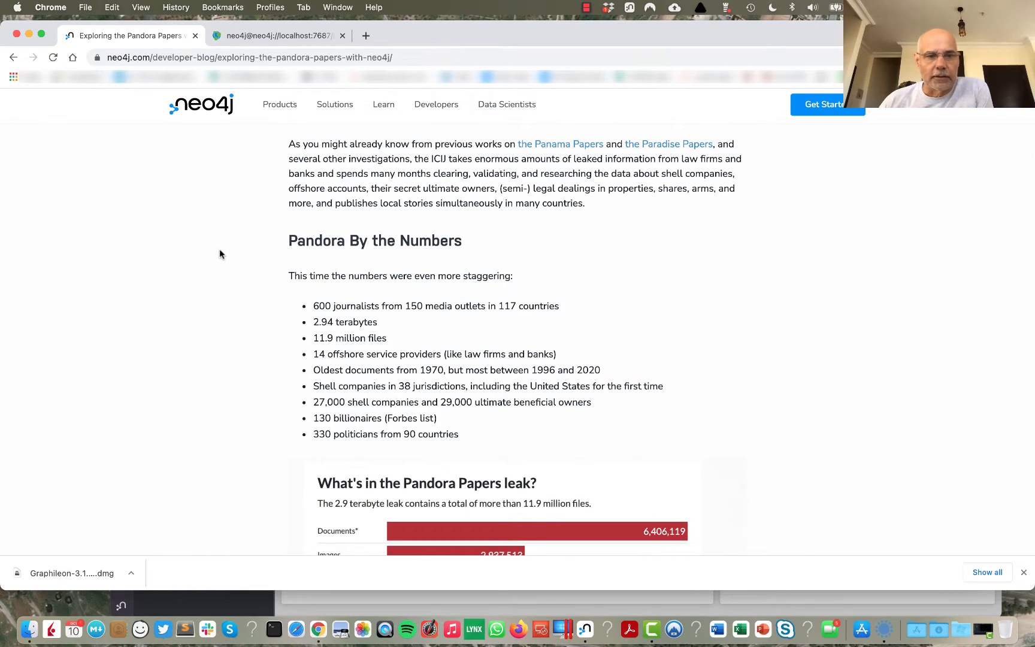
scroll(234, 246, "down", 6)
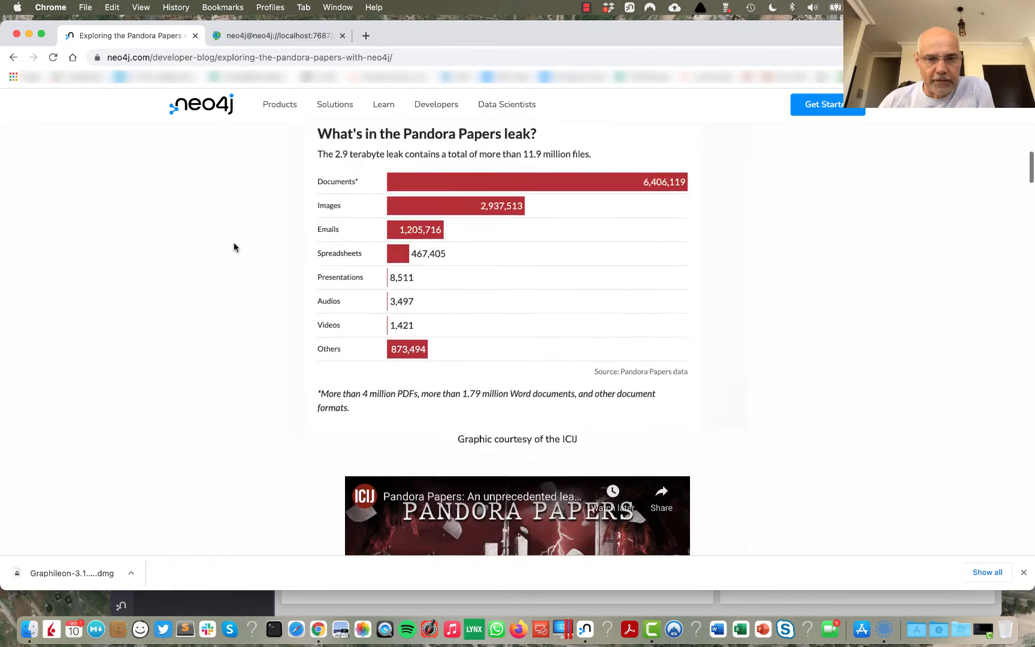
scroll(233, 246, "down", 12)
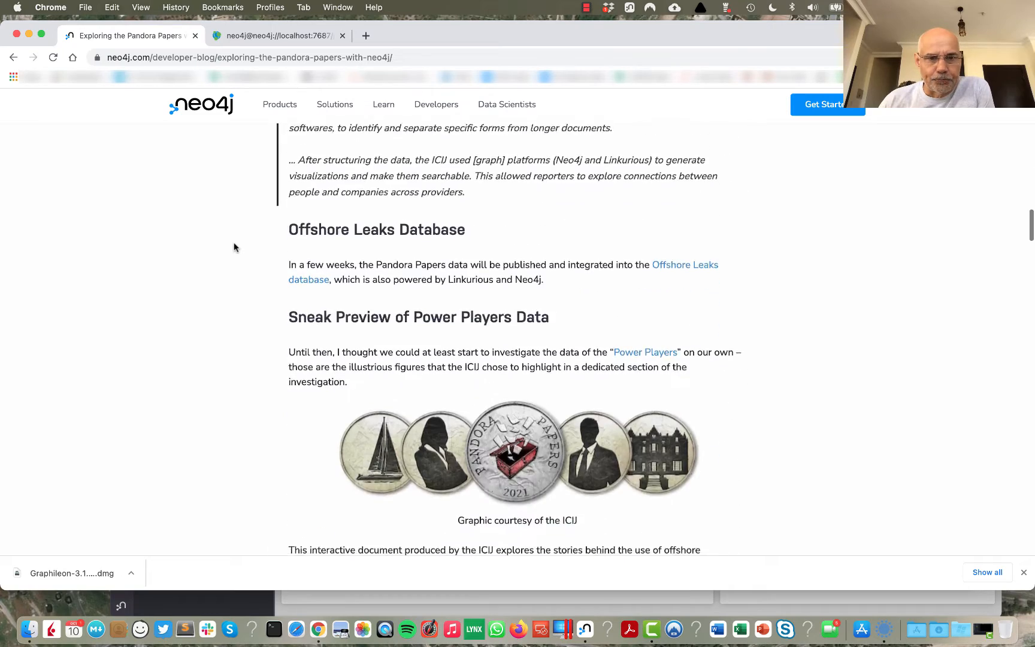
scroll(233, 247, "down", 10)
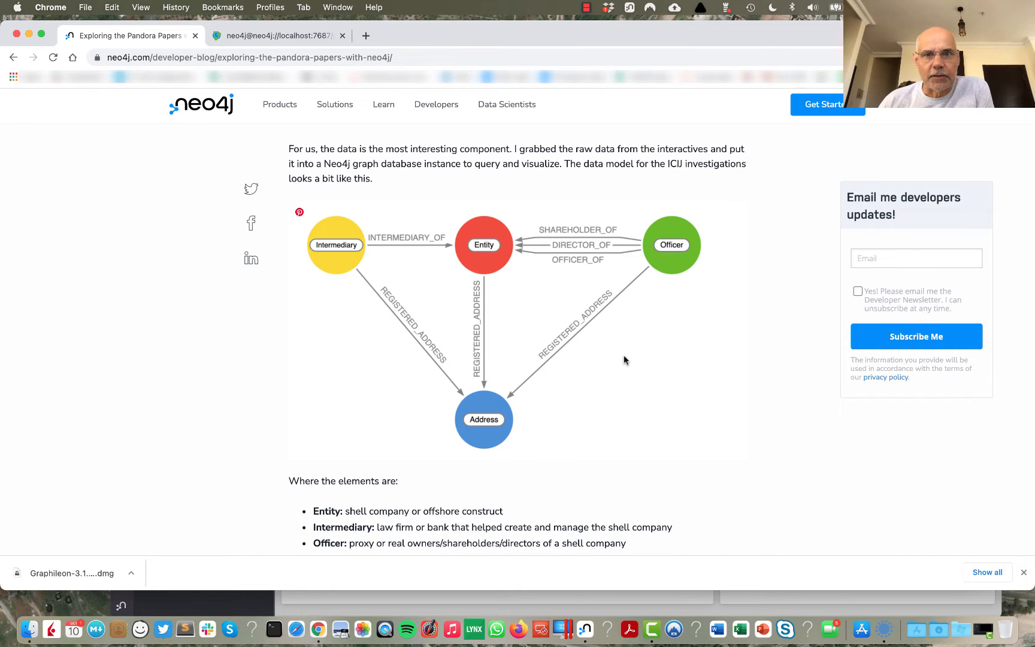
scroll(623, 356, "down", 10)
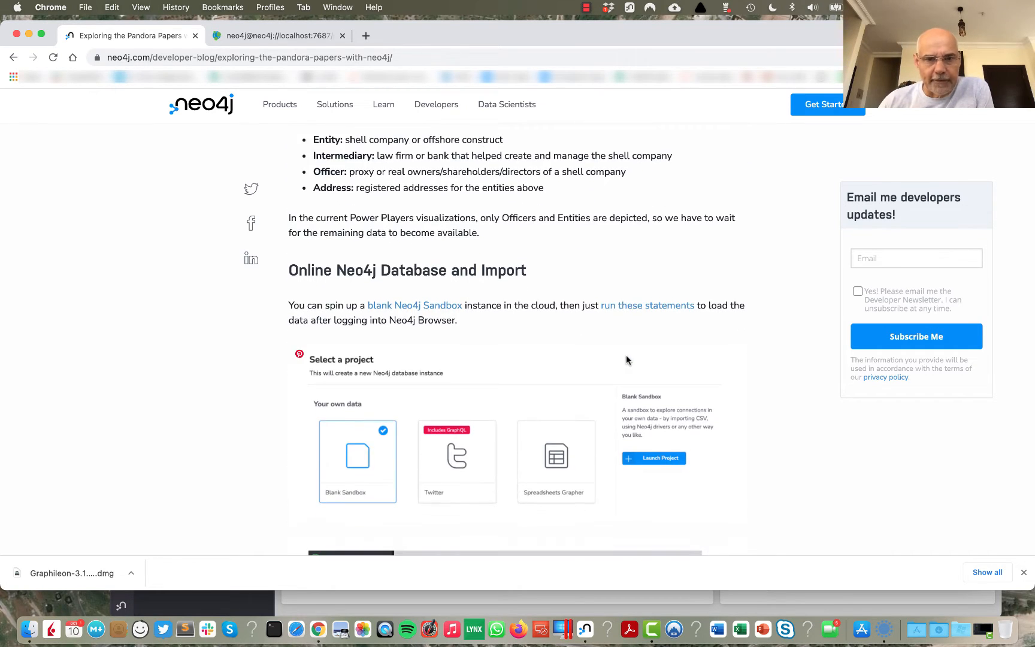
left_click(639, 311)
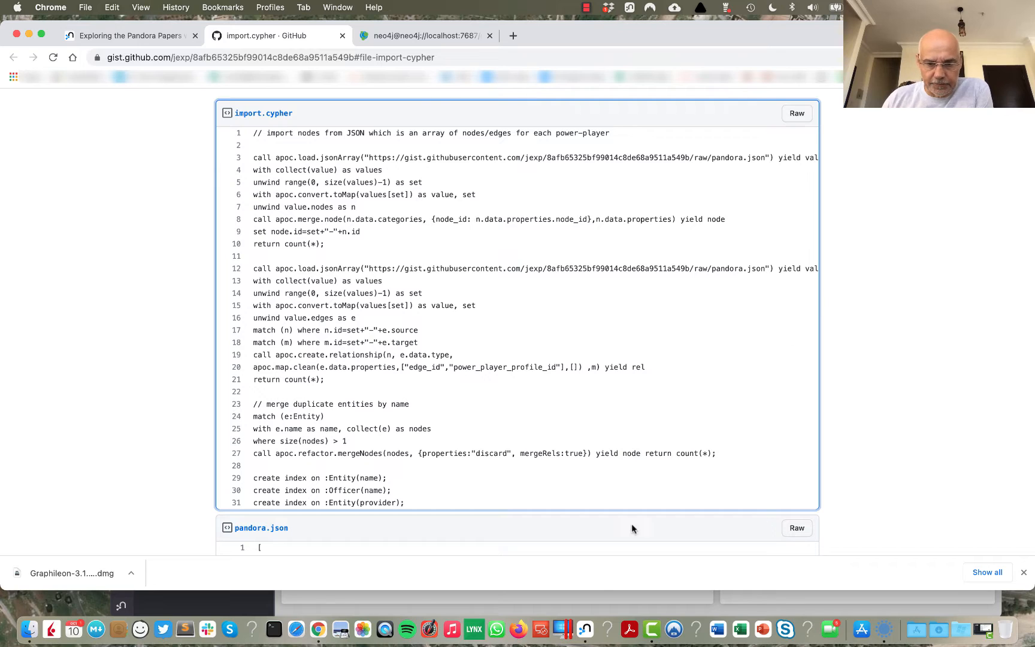
Step: Switch to Neo4j Desktop and create a database named pandora in the Graphileon Oct 10 DBMS
left_click(586, 623)
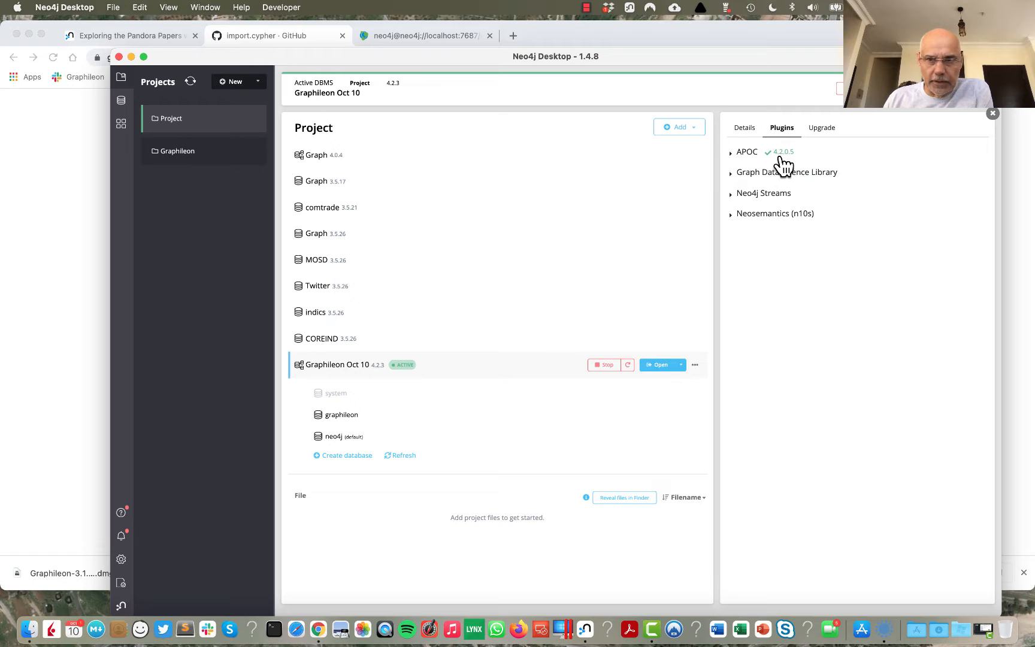
left_click(361, 456)
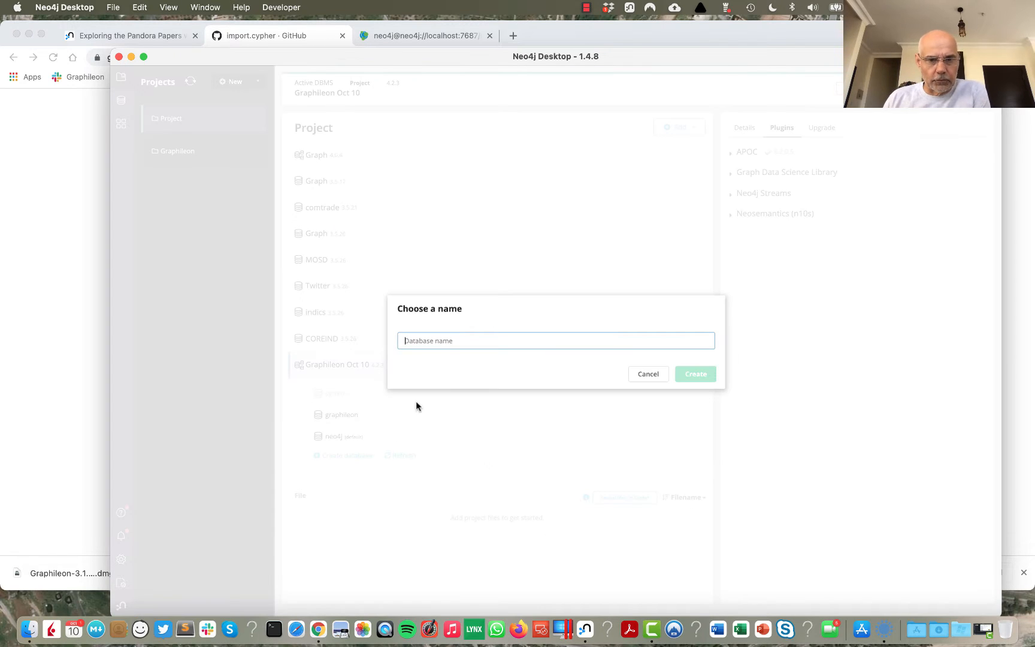
type("pandora")
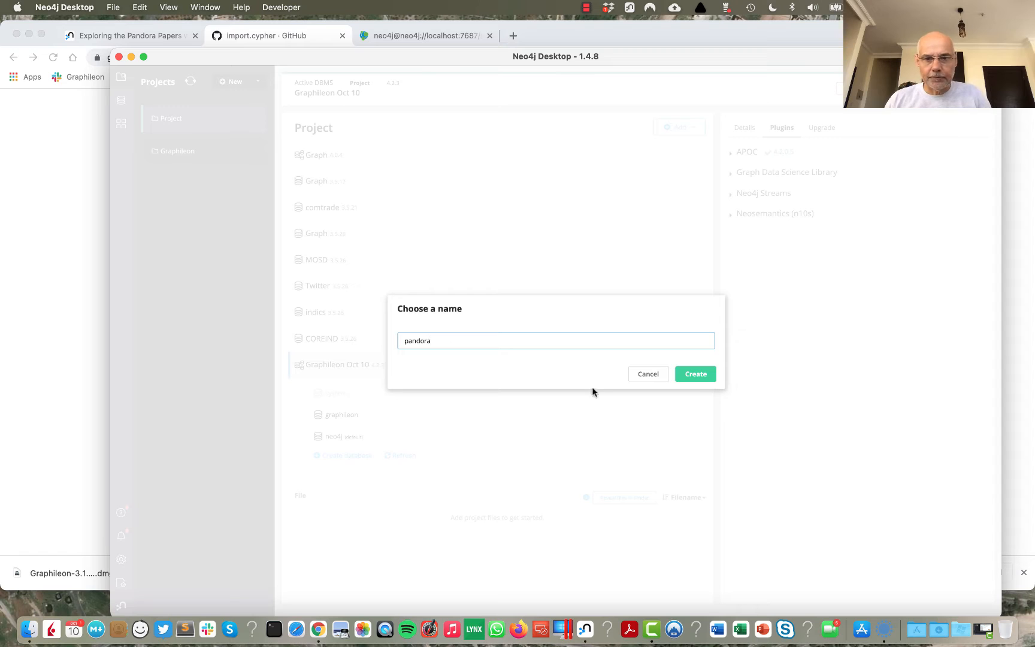
left_click(696, 377)
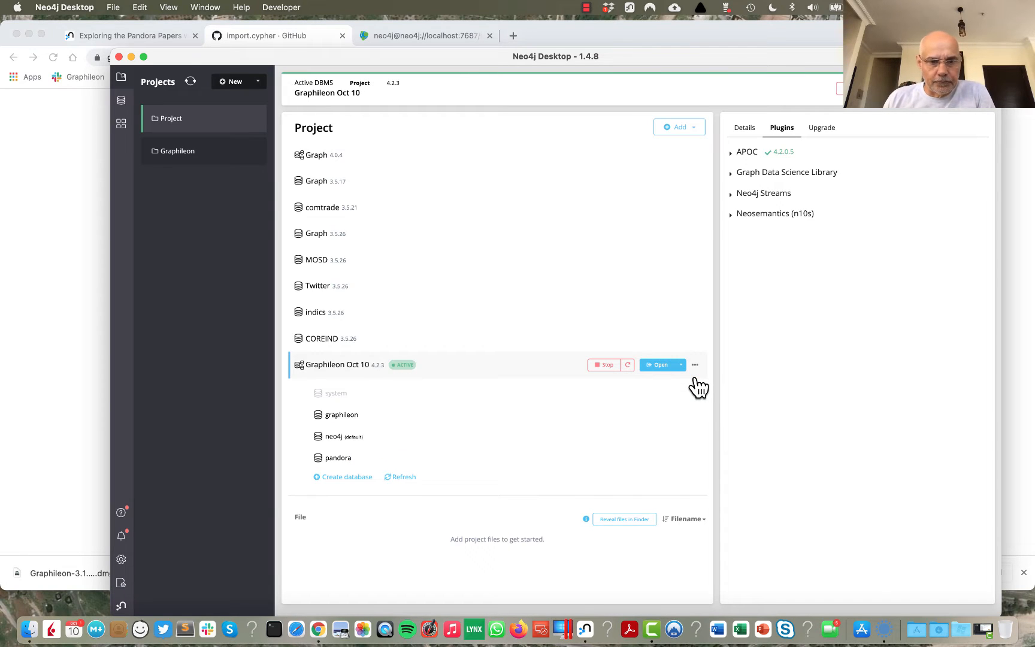
Step: Return to Neo4j Browser in Chrome, reload it and set pandora as the database in use
left_click(74, 247)
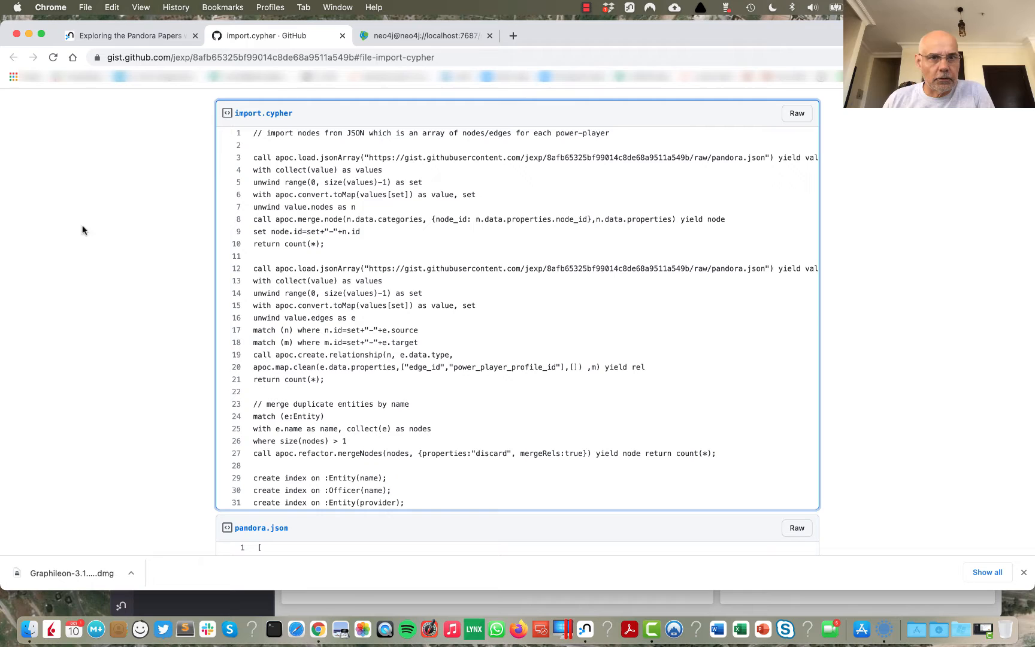
left_click(392, 37)
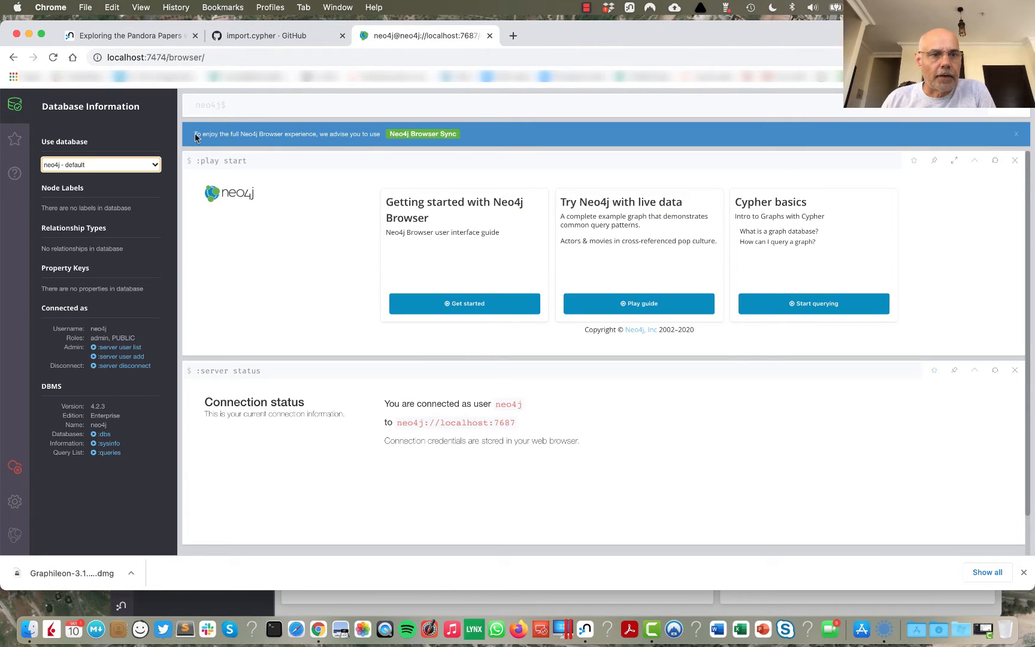
left_click(53, 57)
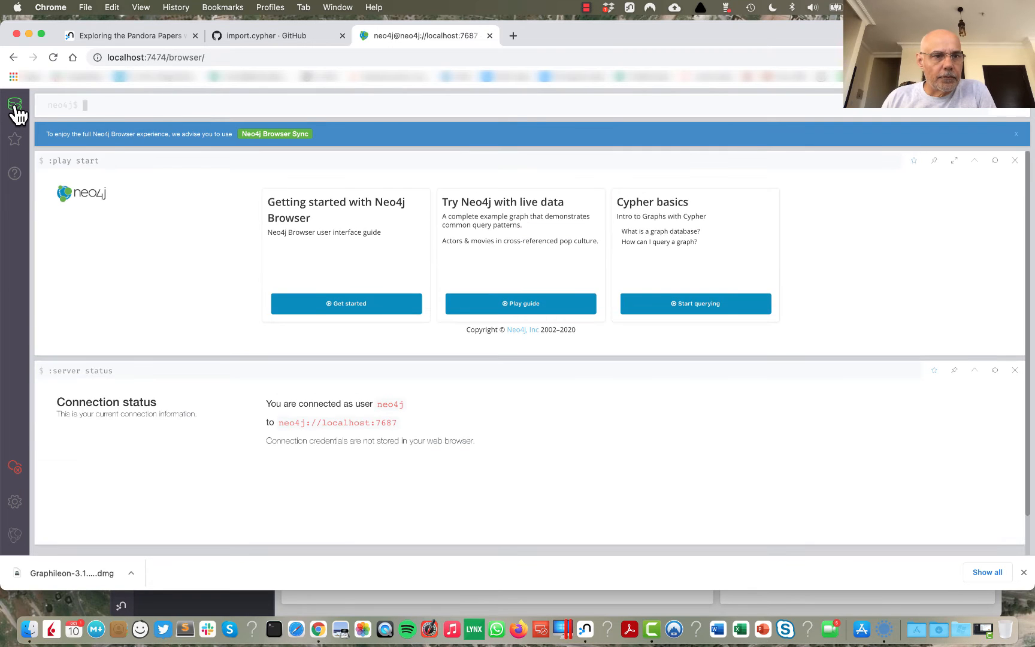
left_click(14, 105)
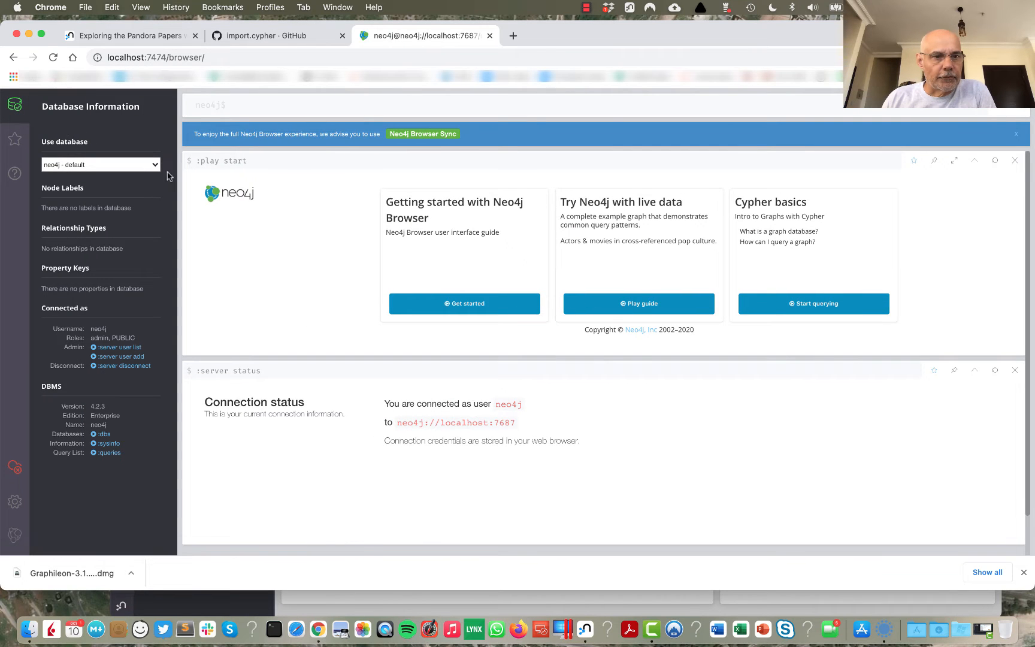
left_click(151, 166)
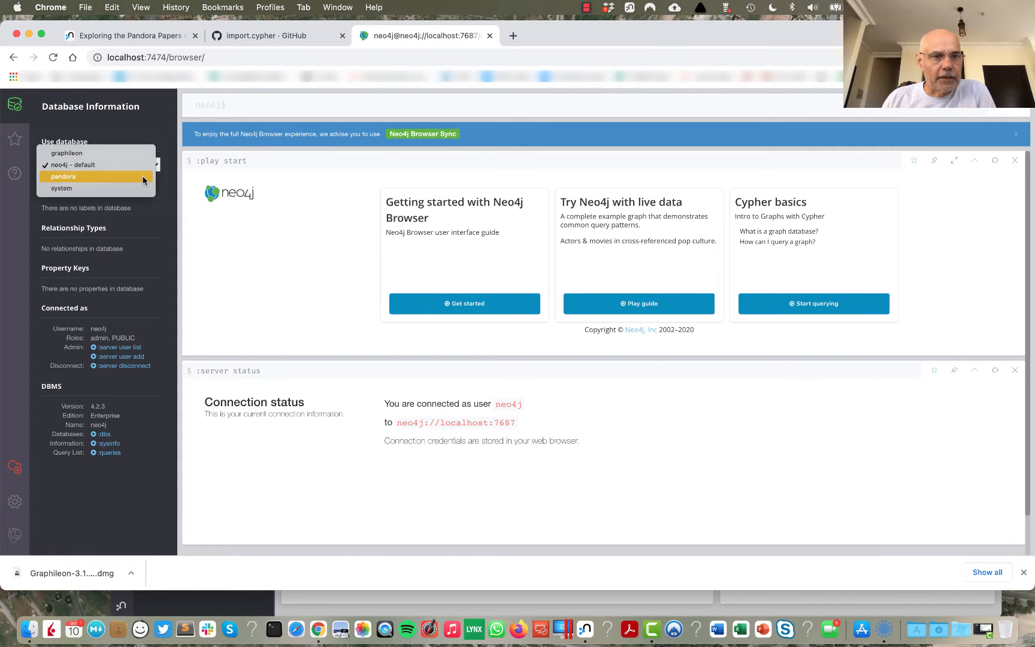
left_click(143, 175)
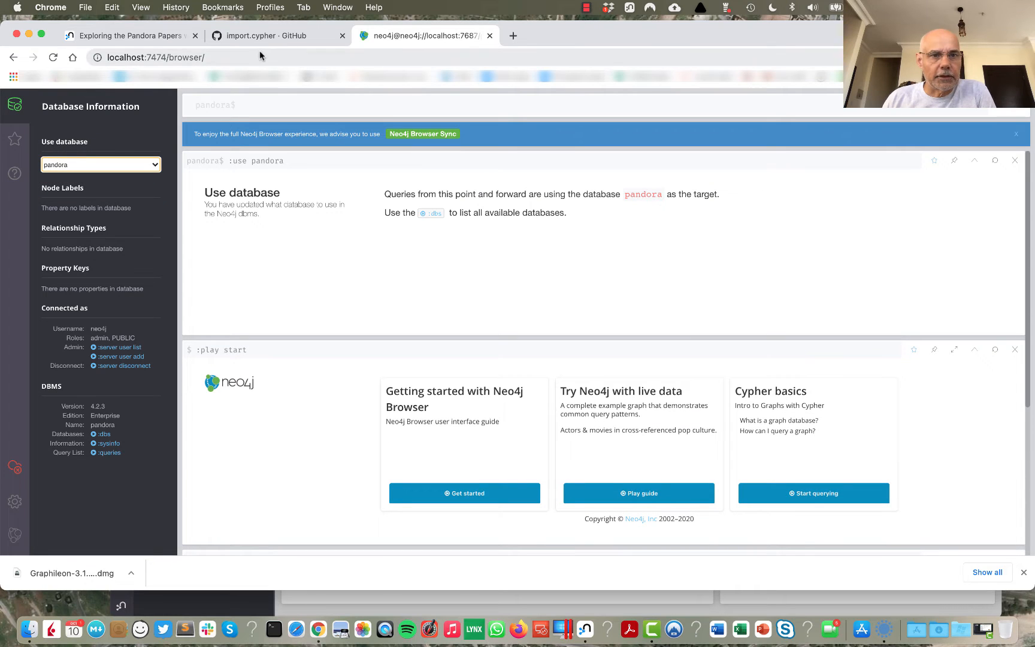
Step: Copy all the statements of import.cypher from the GitHub gist and run them in Neo4j Browser against the pandora database
left_click(263, 35)
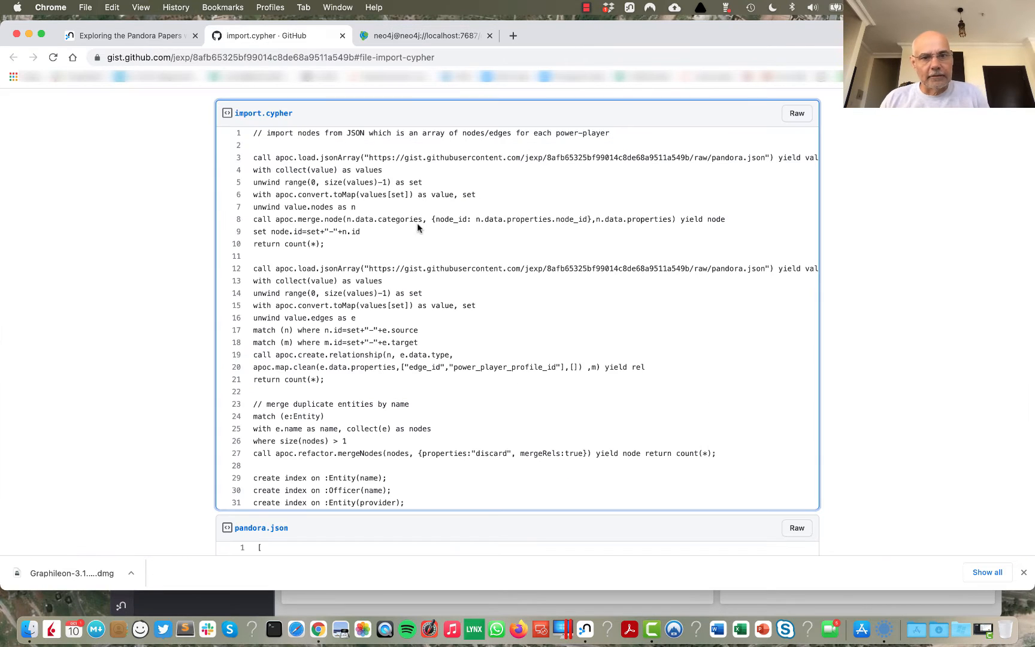
key("super+a")
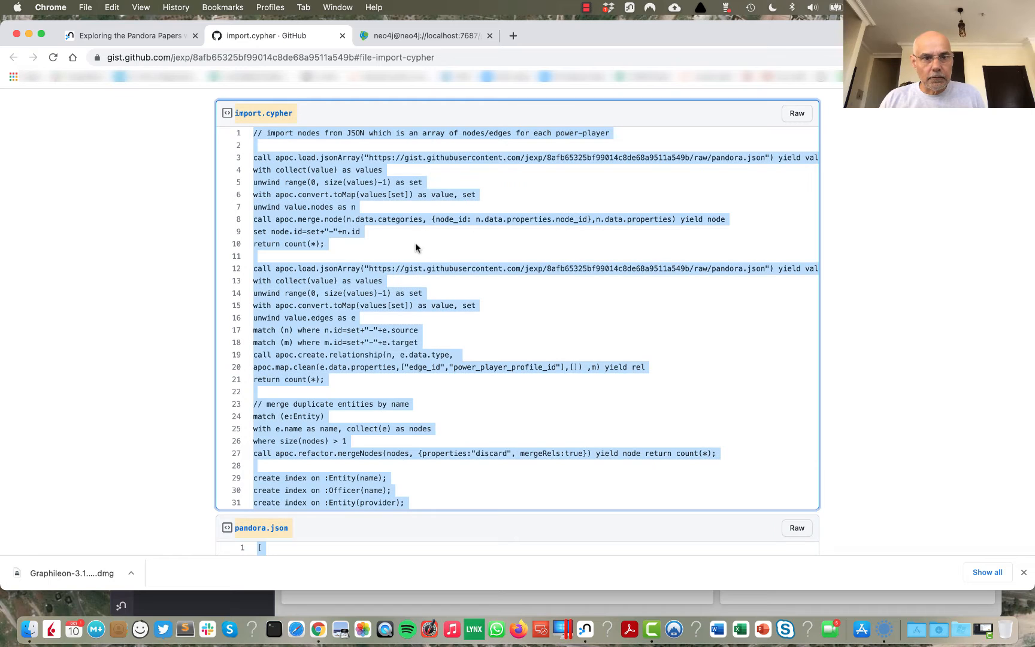
left_click_drag(255, 133, 425, 505)
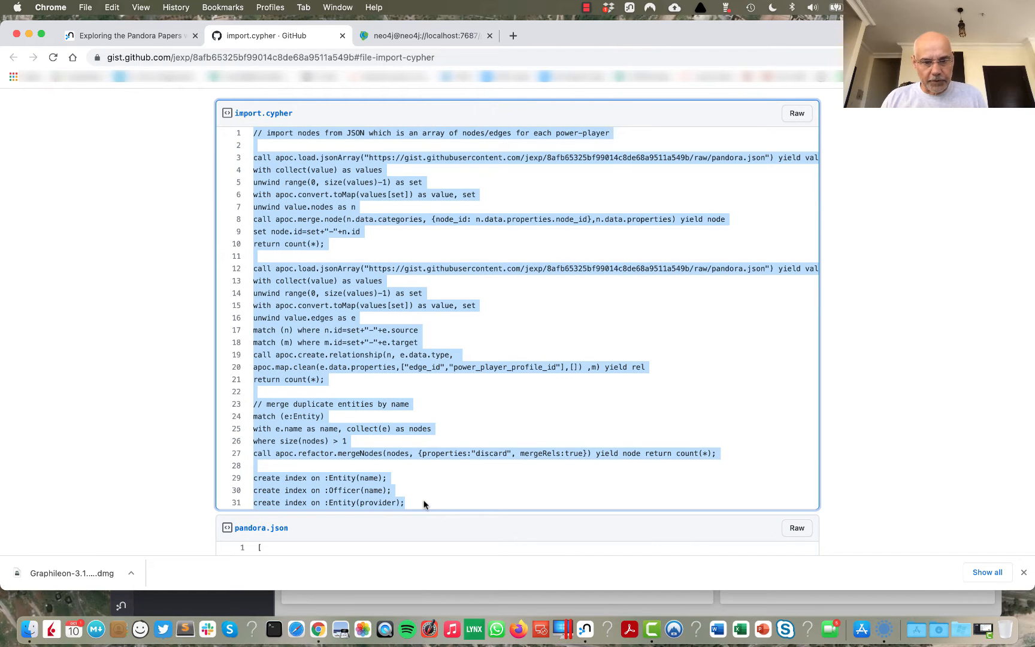
left_click(420, 35)
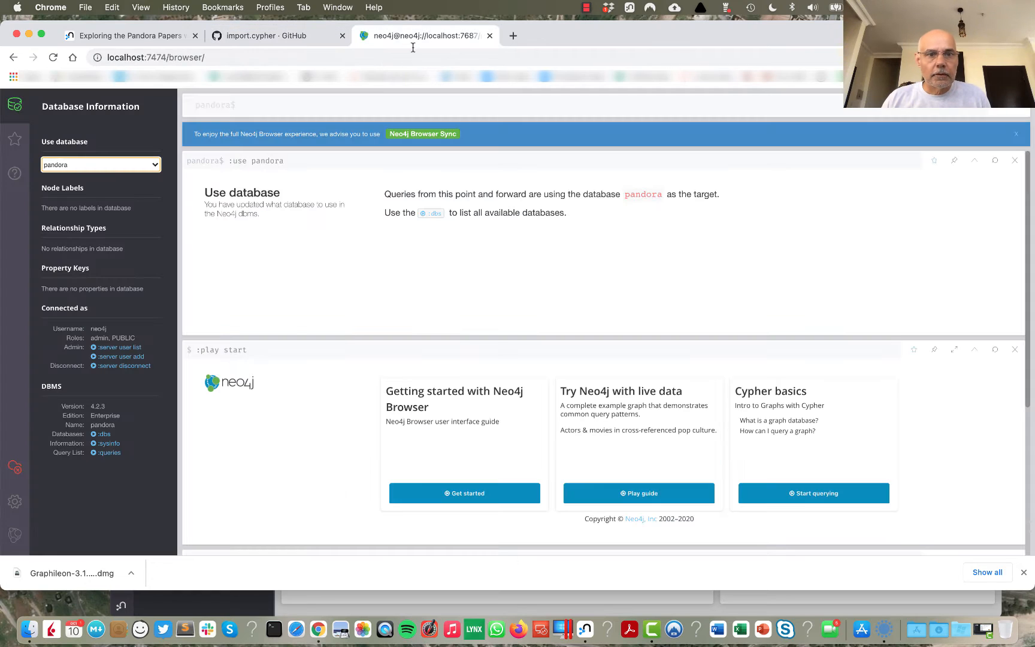
key("super+v")
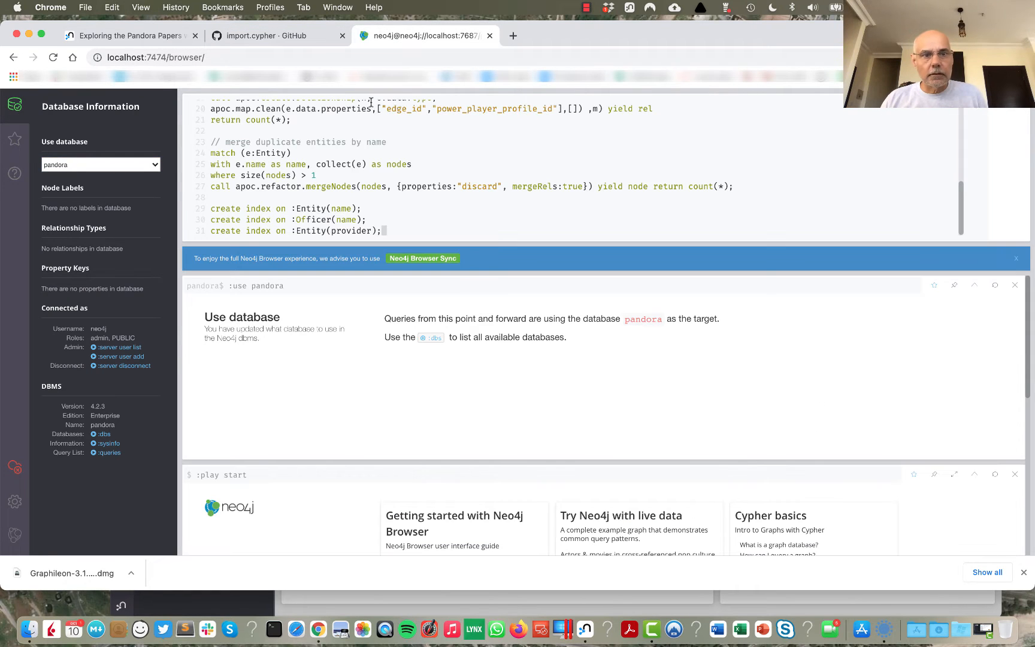
left_click(981, 117)
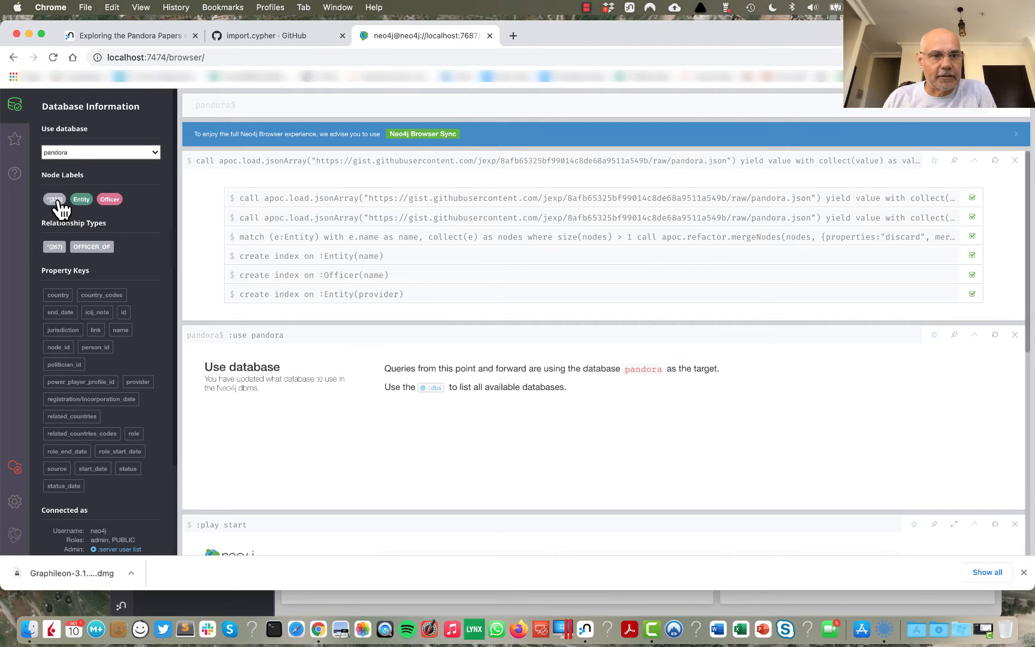
Step: Query the Officer nodes of the imported graph and expand one officer's connections to its entities
left_click(110, 200)
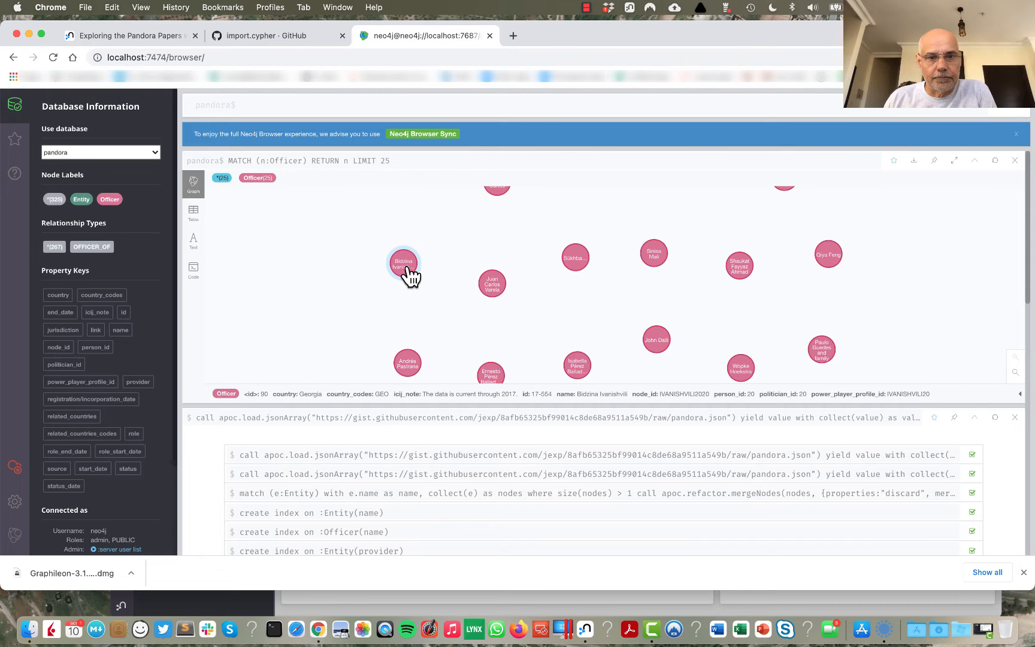
double_click(409, 273)
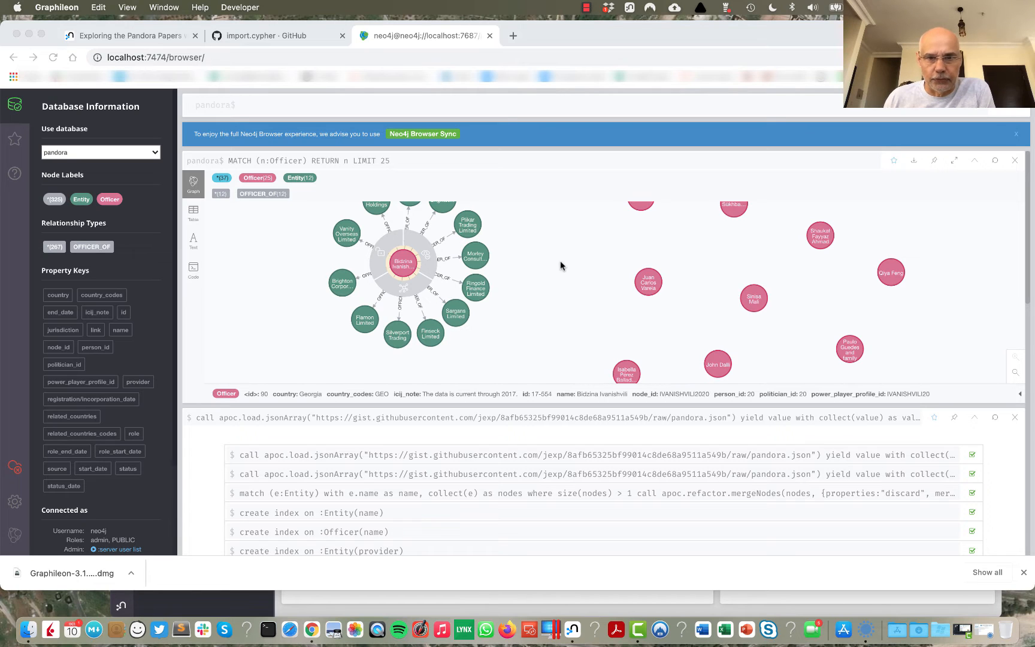
Step: Switch to Graphileon and log in as admin, entering the account password
left_click(866, 617)
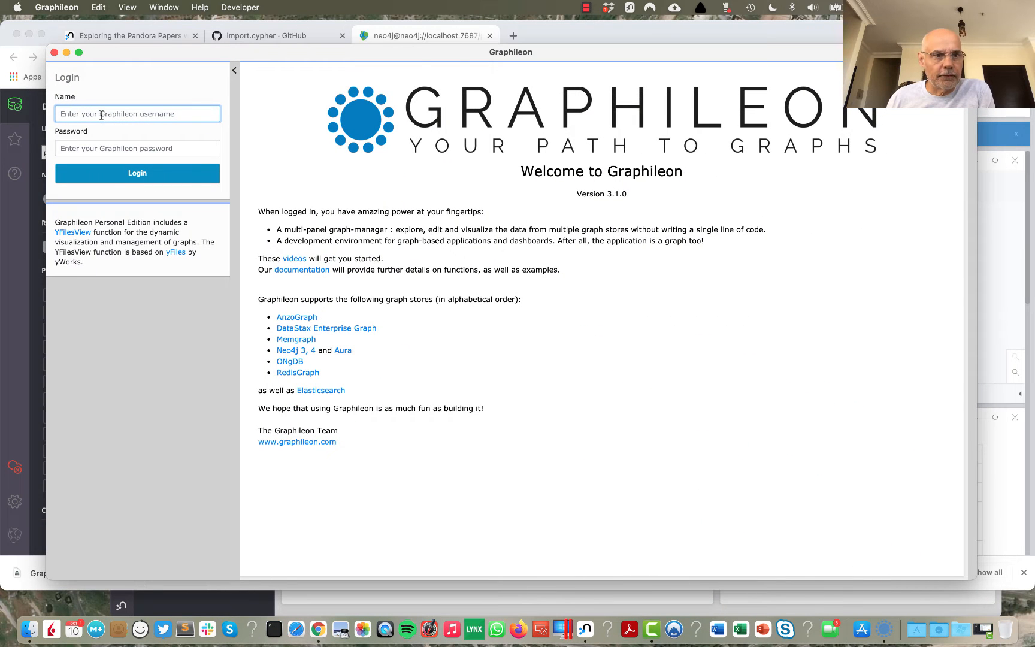
type("admin")
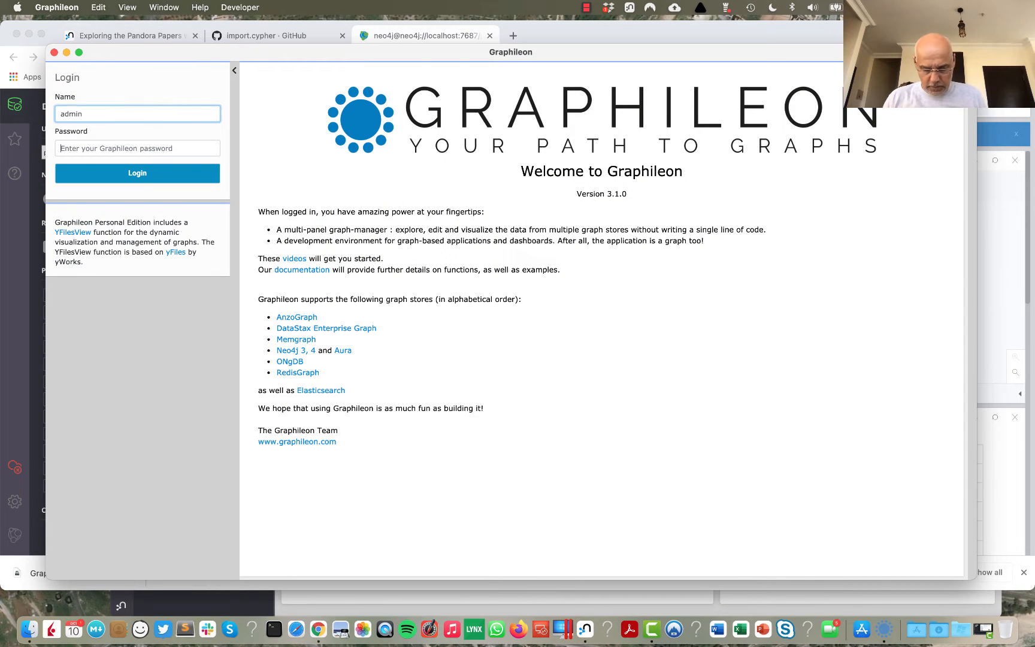
key("Tab")
type("admin123")
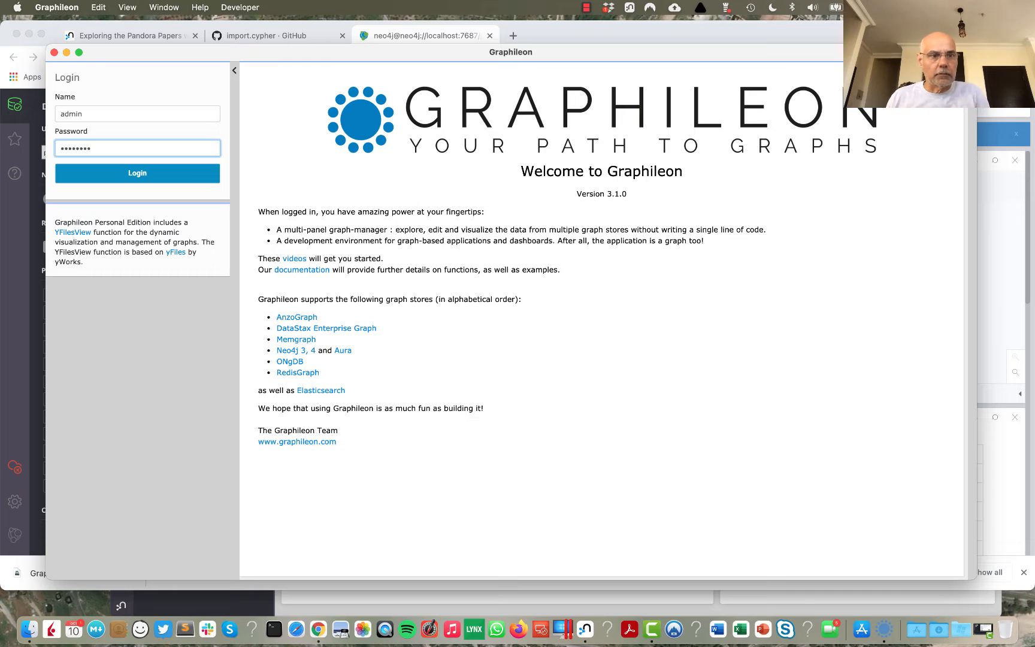
key("Return")
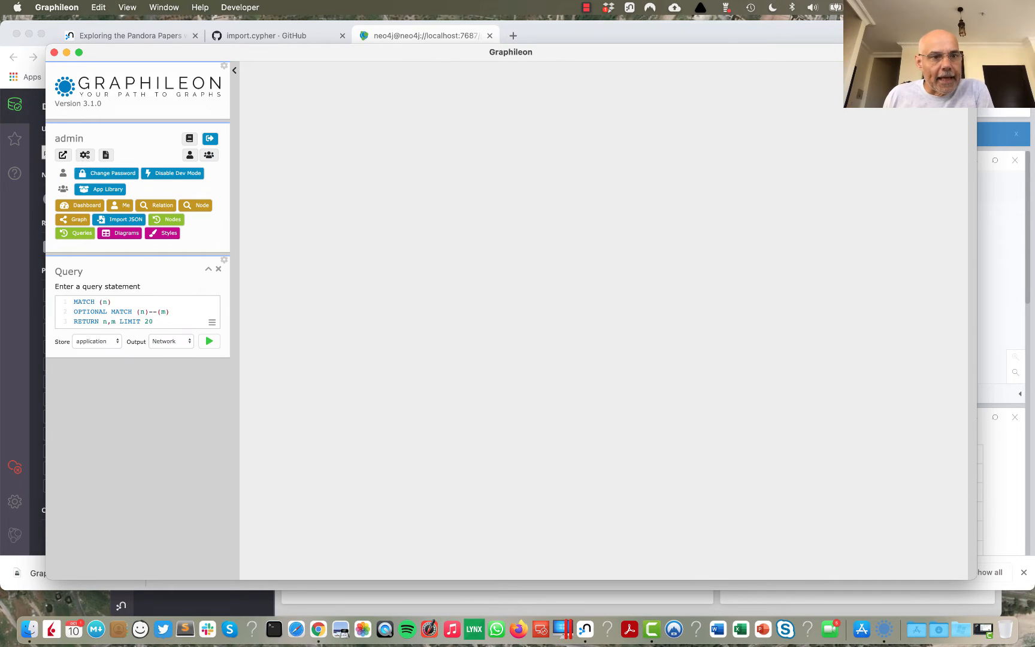
Step: Add a store named pandora in the settings, with type Neo4j 4.* enterprise, and enter the database password
left_click(85, 155)
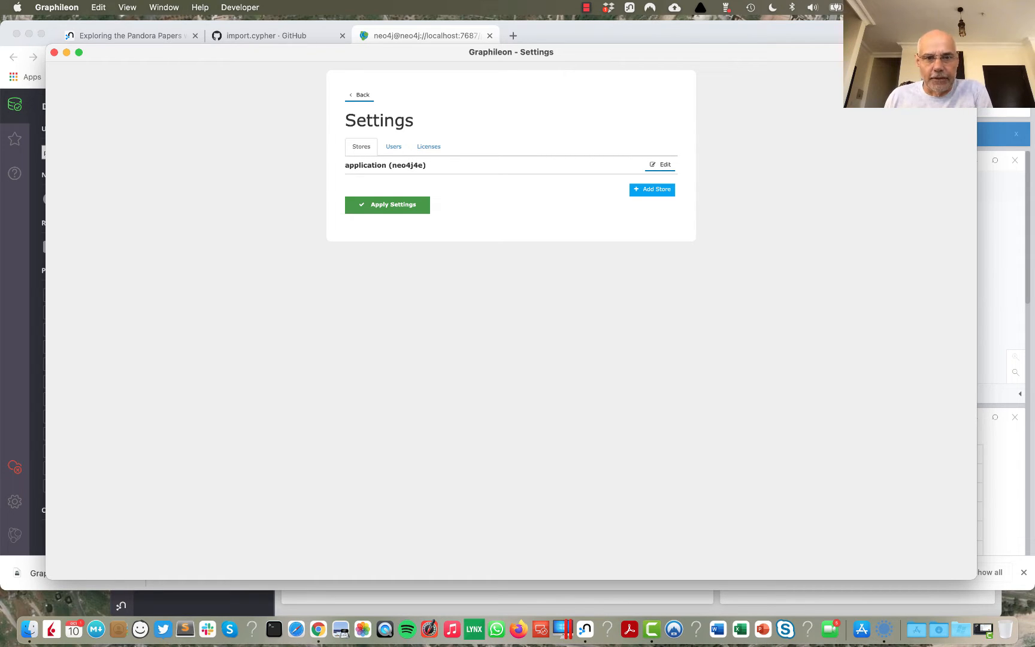
left_click(653, 190)
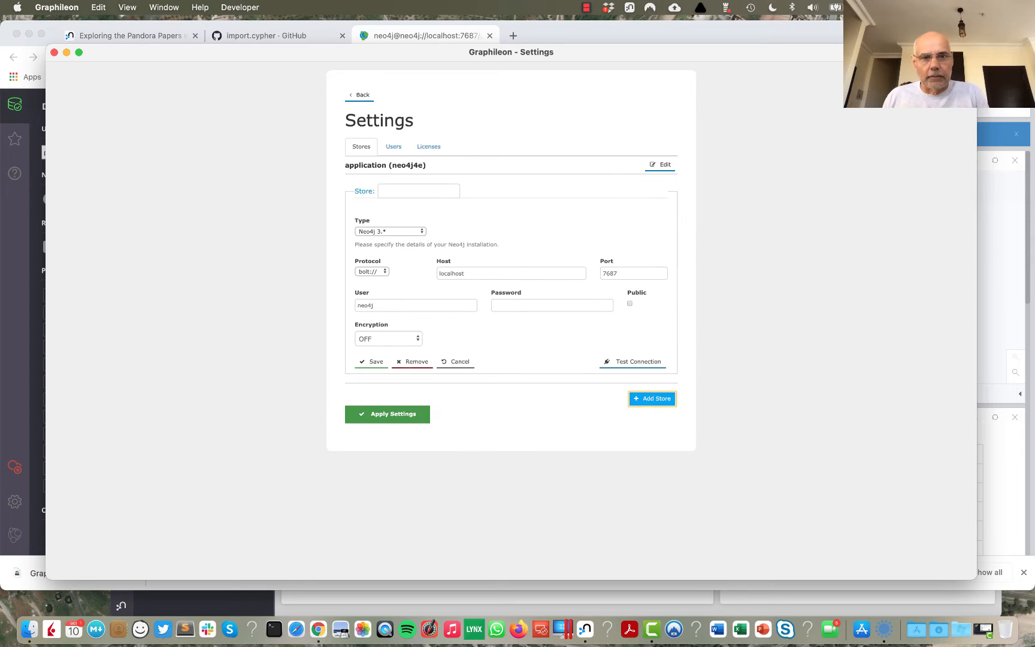
type("pandora")
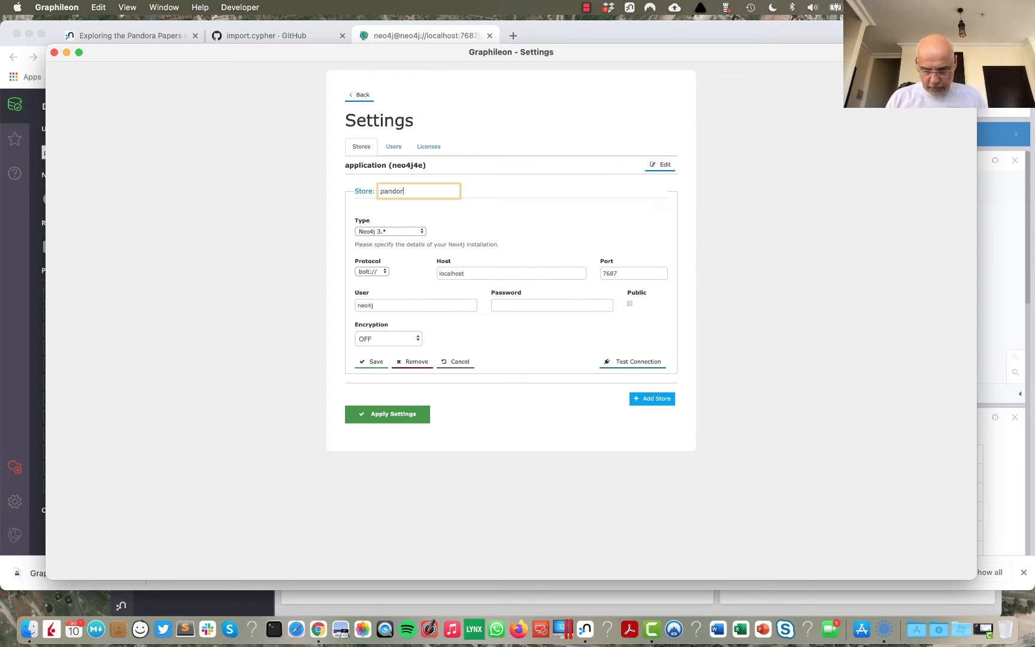
left_click(423, 233)
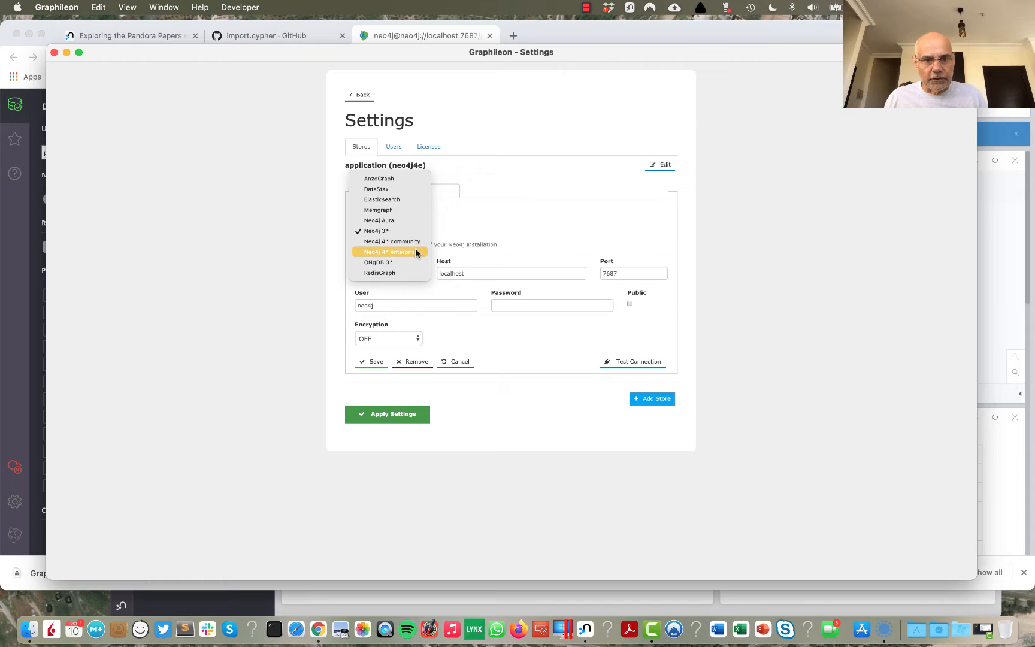
left_click(415, 252)
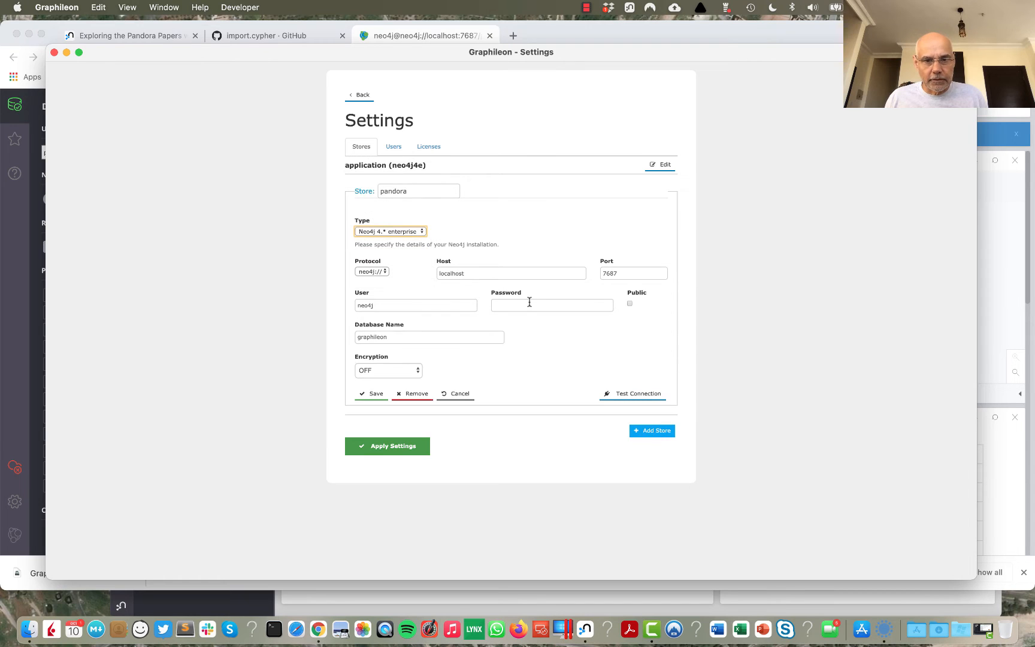
left_click(530, 304)
type("neo4j")
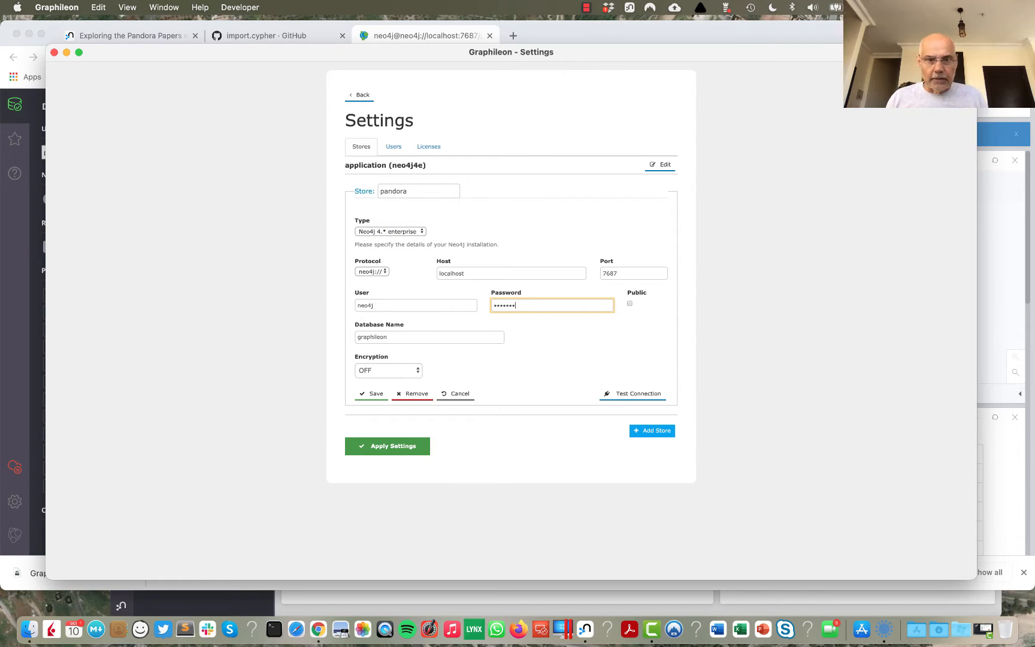
Step: Set the store's database name to pandora, test the connection, then save the store and apply the settings
left_click(414, 339)
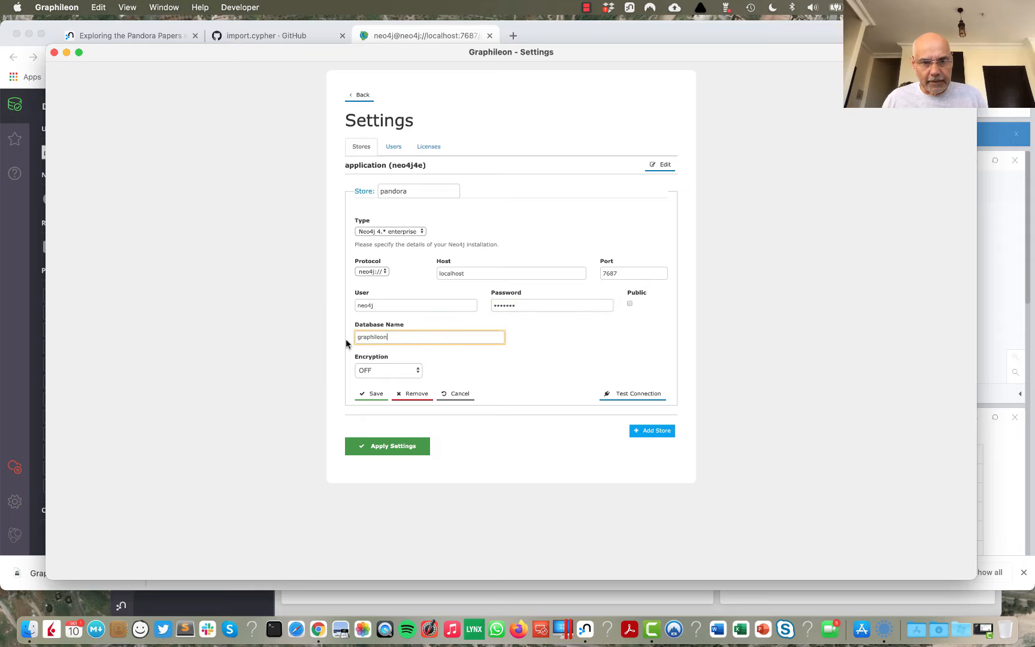
left_click_drag(397, 337, 355, 336)
type("pandor")
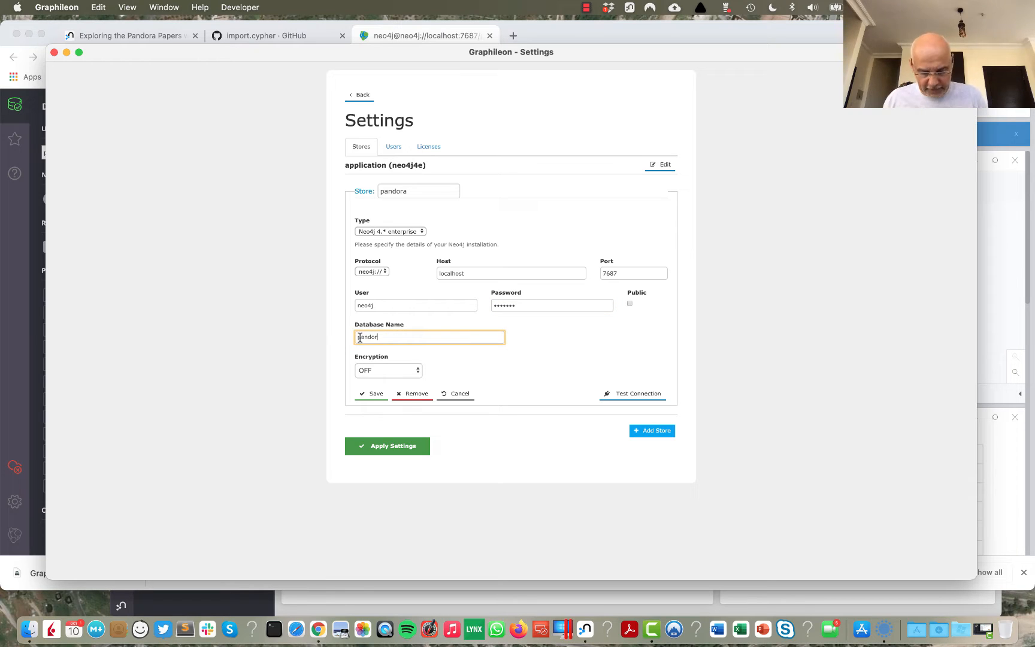
type("a")
left_click(620, 396)
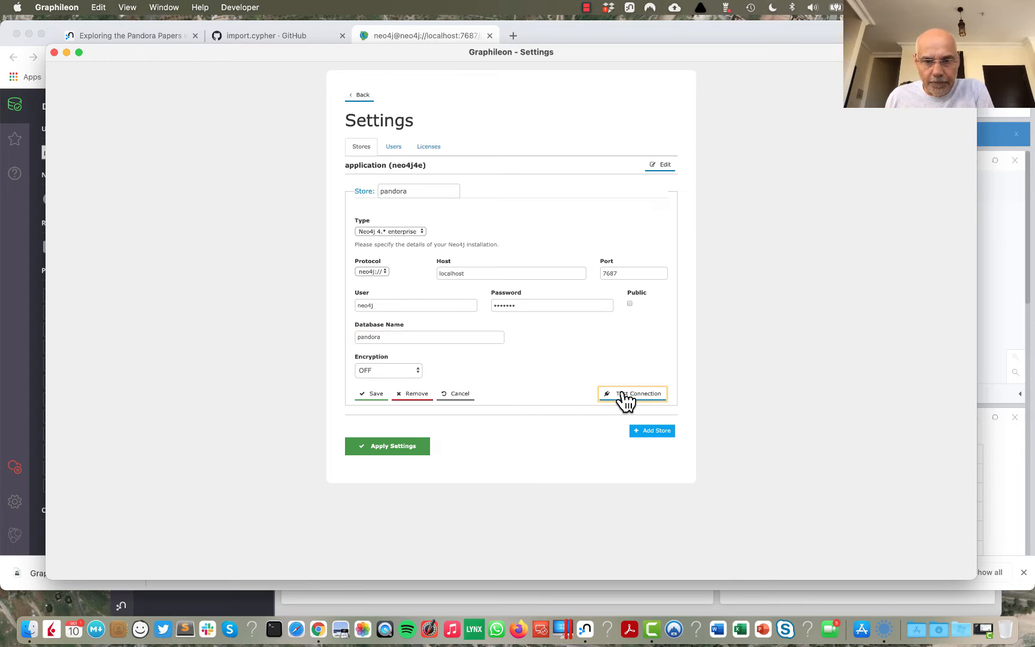
left_click(374, 394)
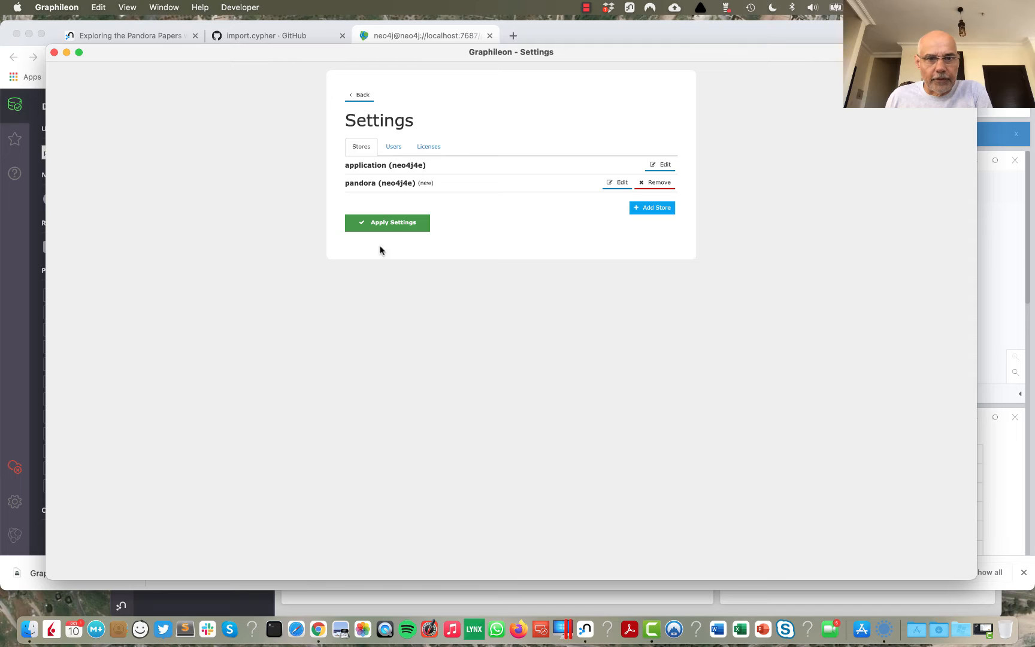
left_click(388, 224)
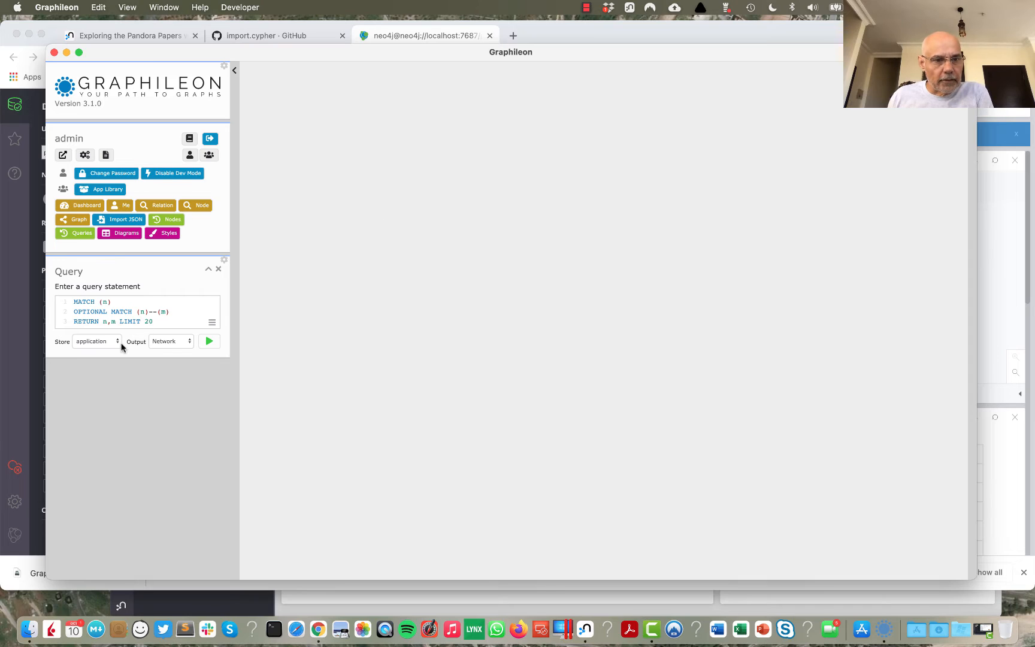
Step: Run the default query against the pandora store with Network output
left_click(116, 341)
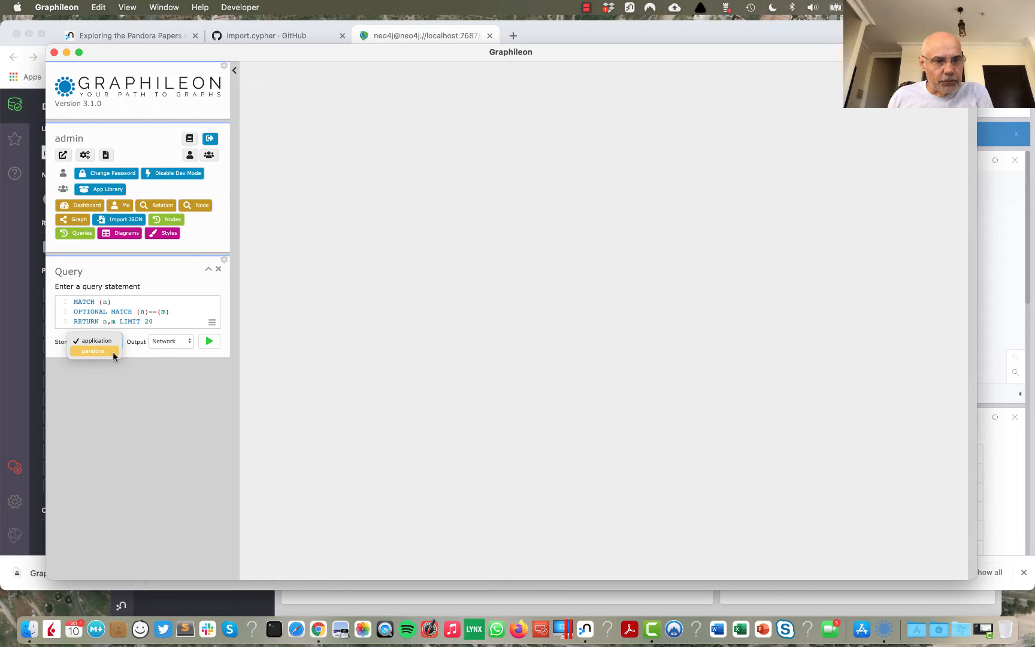
left_click(114, 351)
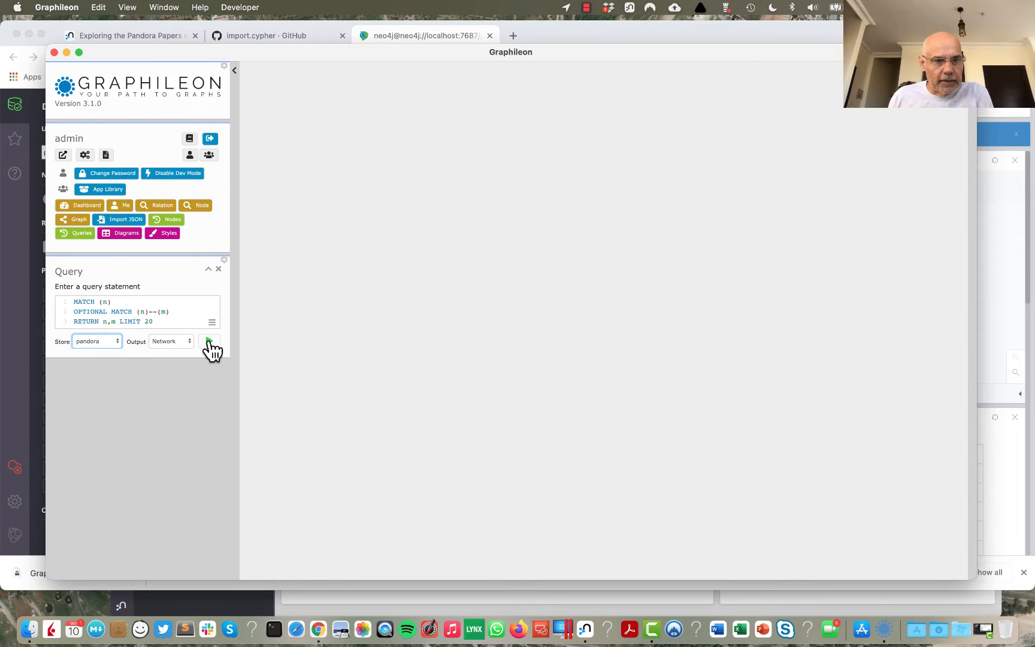
left_click(209, 341)
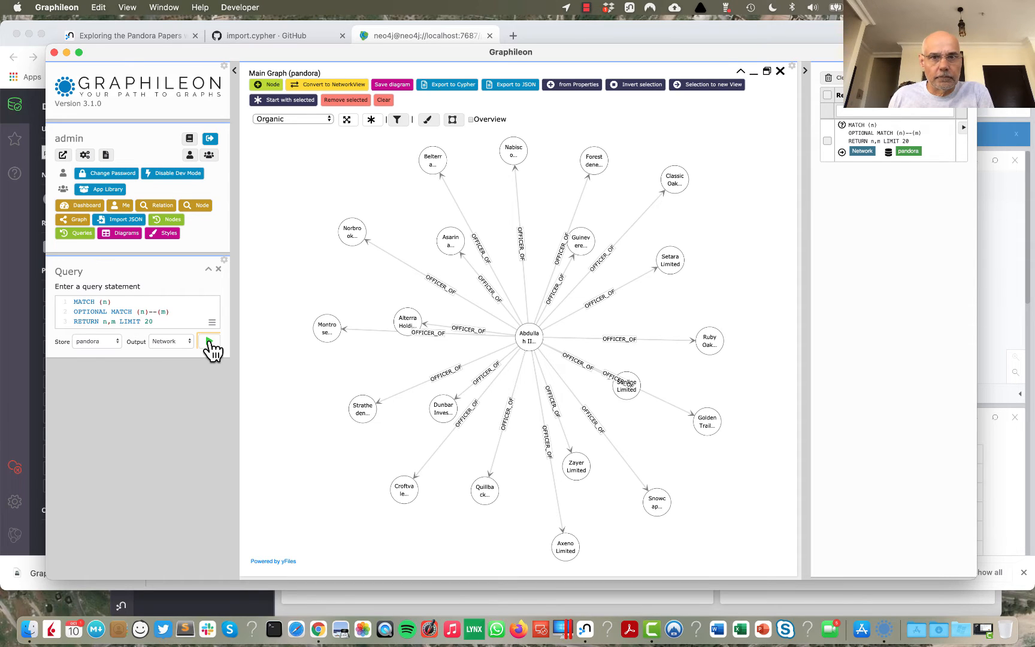
left_click(209, 342)
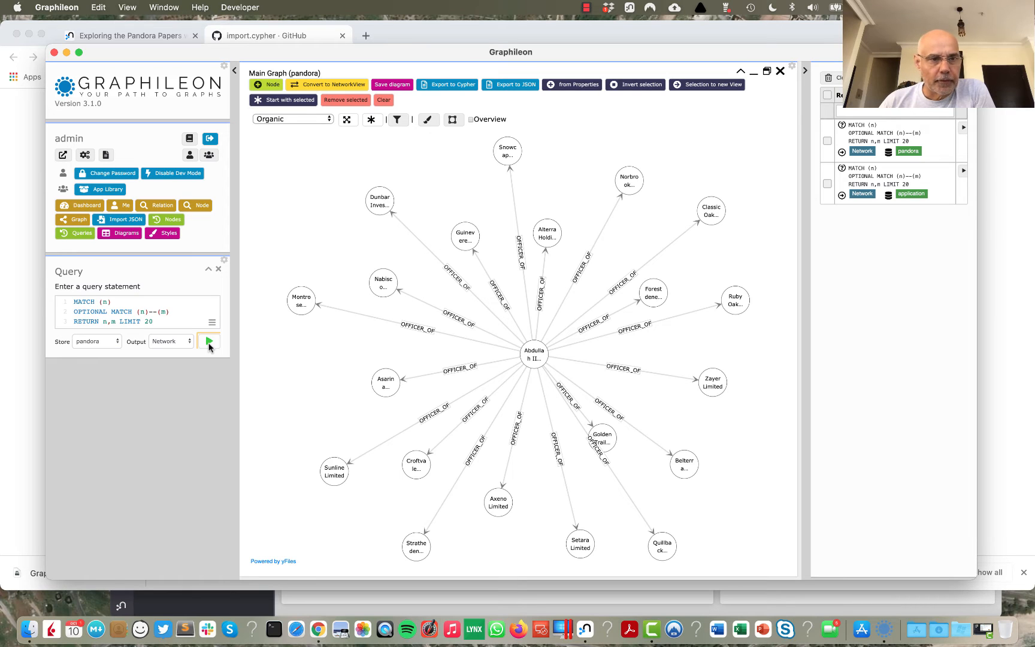
Step: Open the Pandora Papers (Neo4j) app from the App Library and preview its logic in a maximized view
left_click(118, 192)
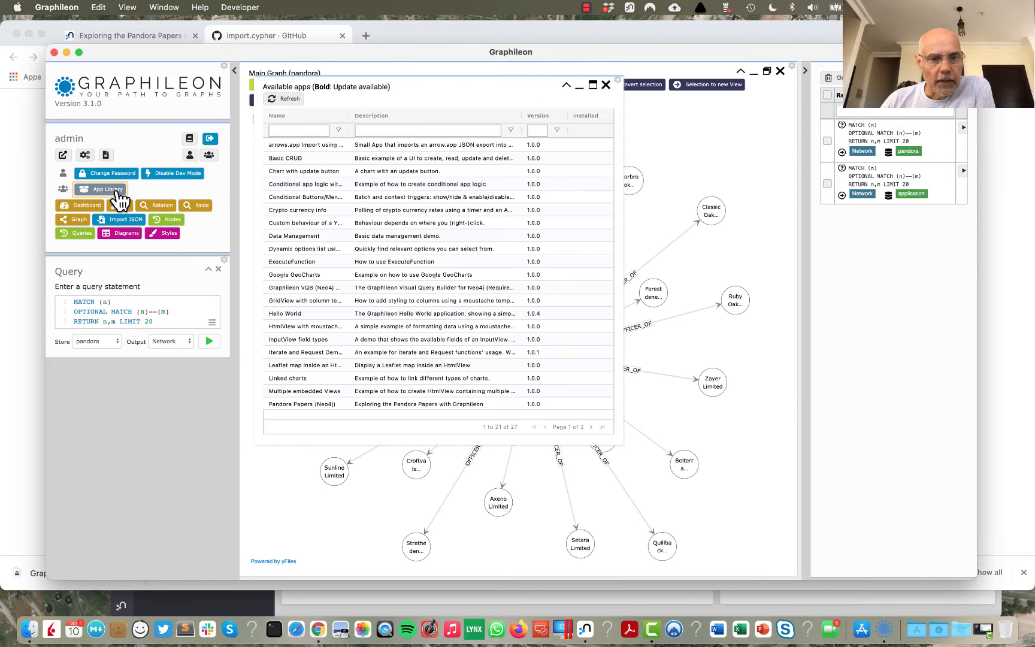
left_click(304, 404)
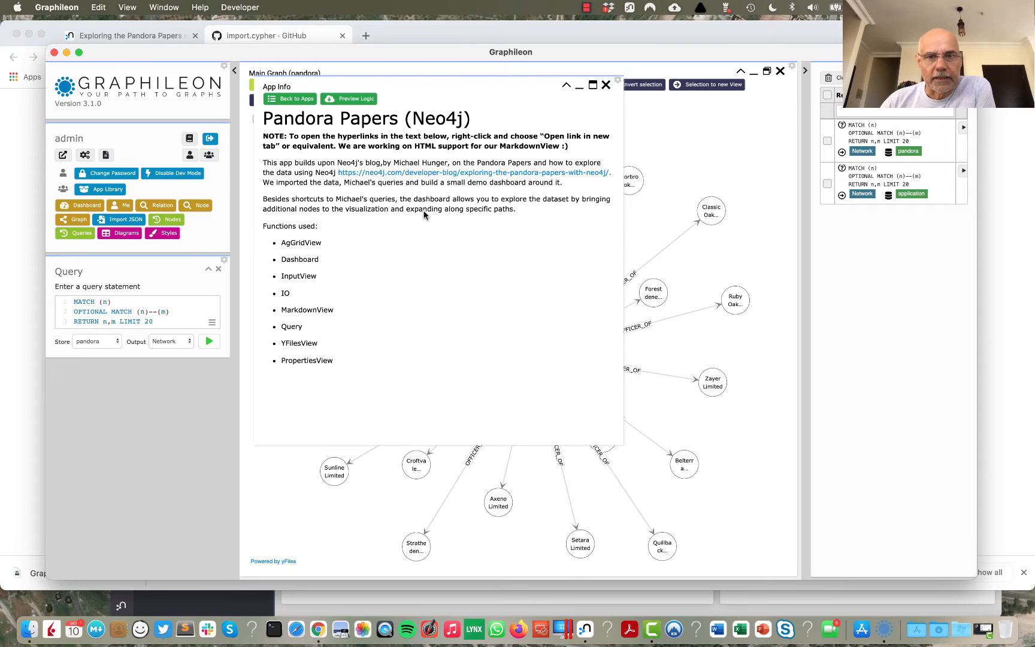
left_click(592, 85)
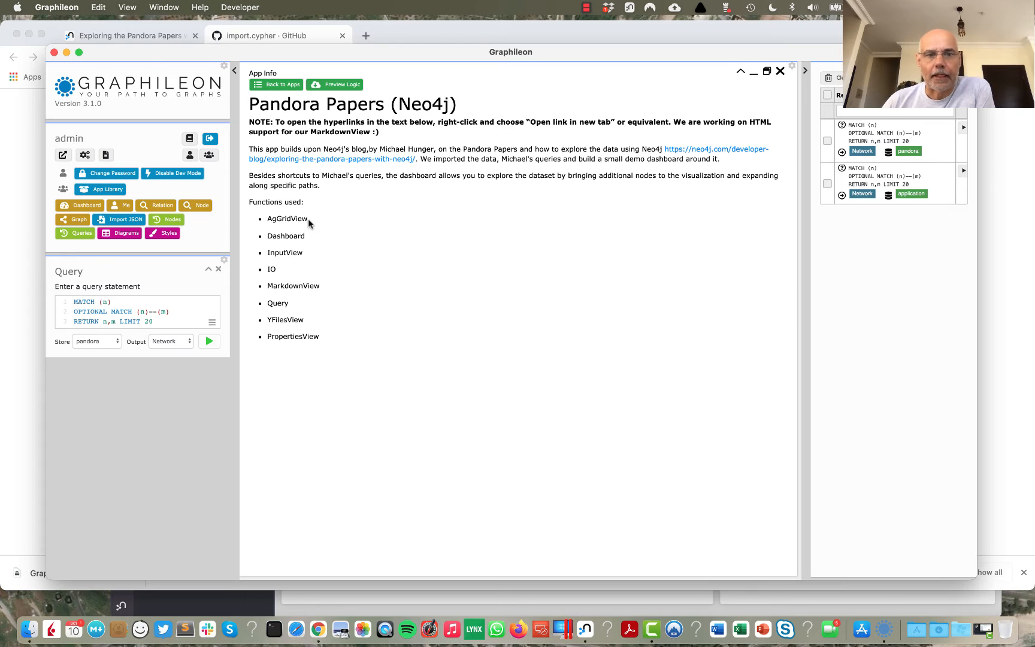
left_click(340, 90)
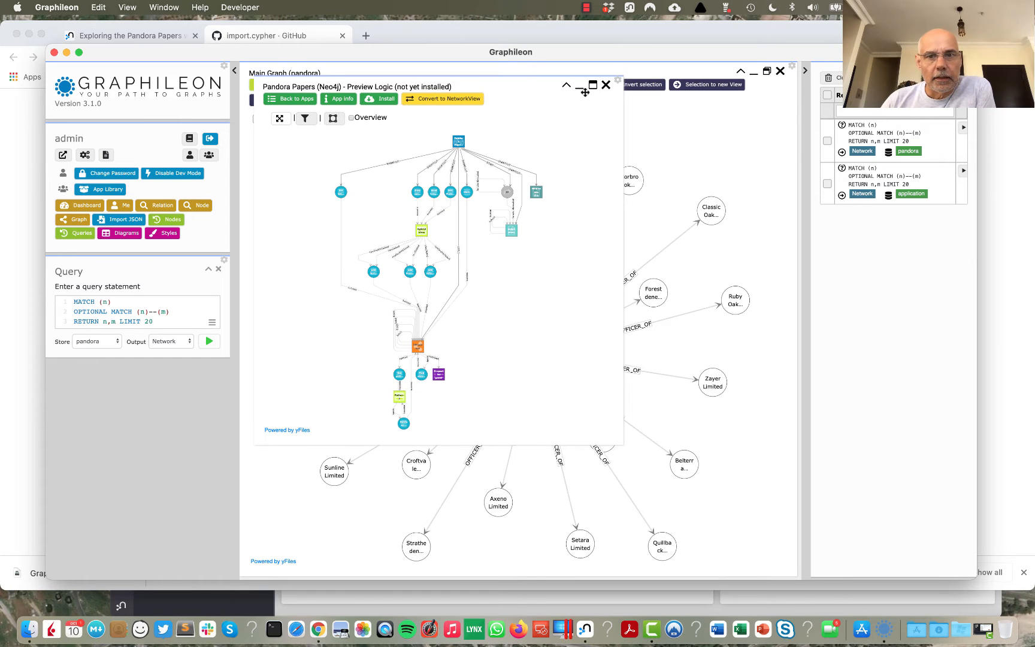
left_click(592, 85)
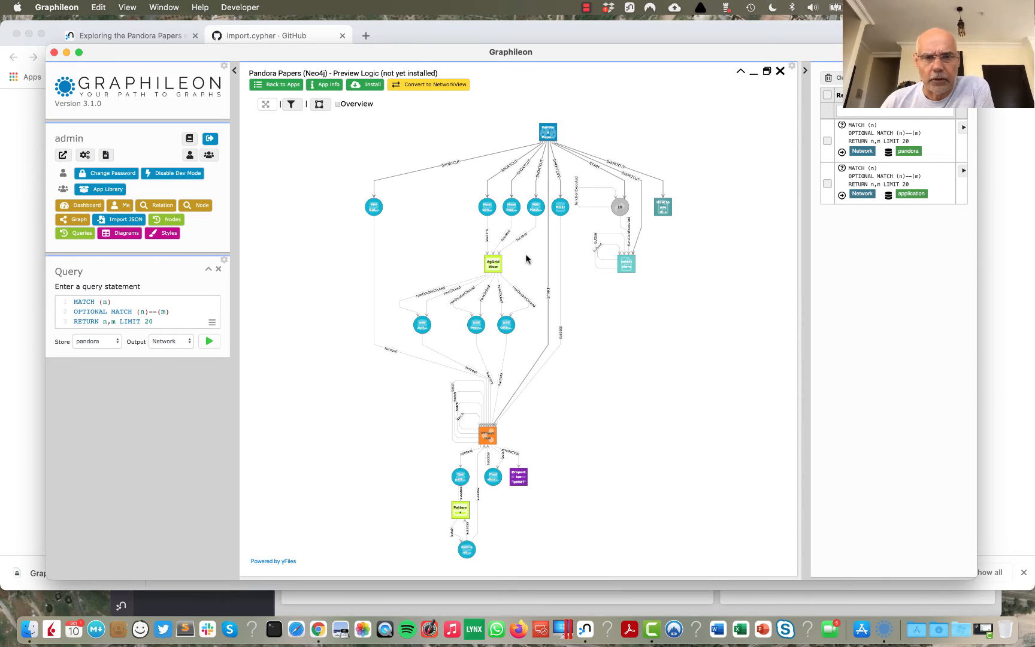
Step: Inspect the Cypher of the Most connected officers query and the properties of its success trigger to AgGridView
scroll(526, 259, "up", 1)
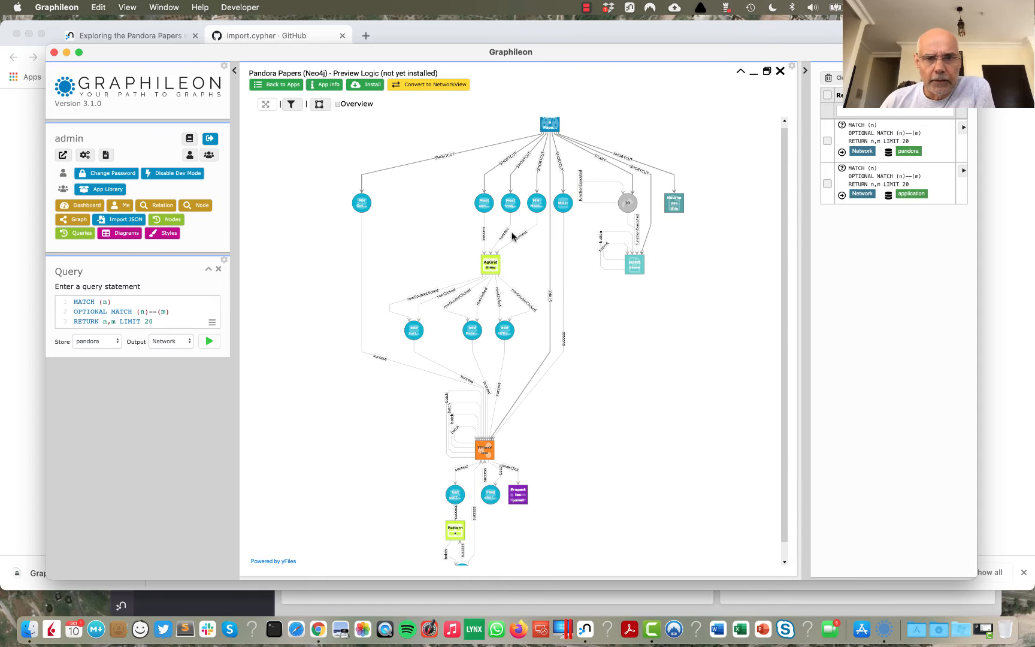
left_click(484, 205)
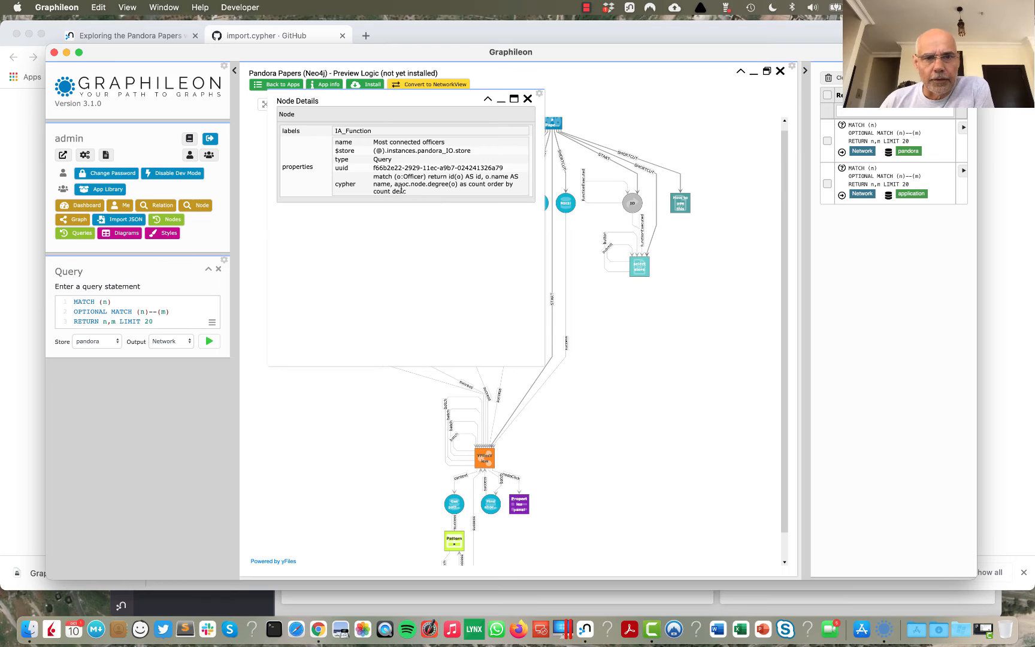
left_click_drag(407, 191, 370, 180)
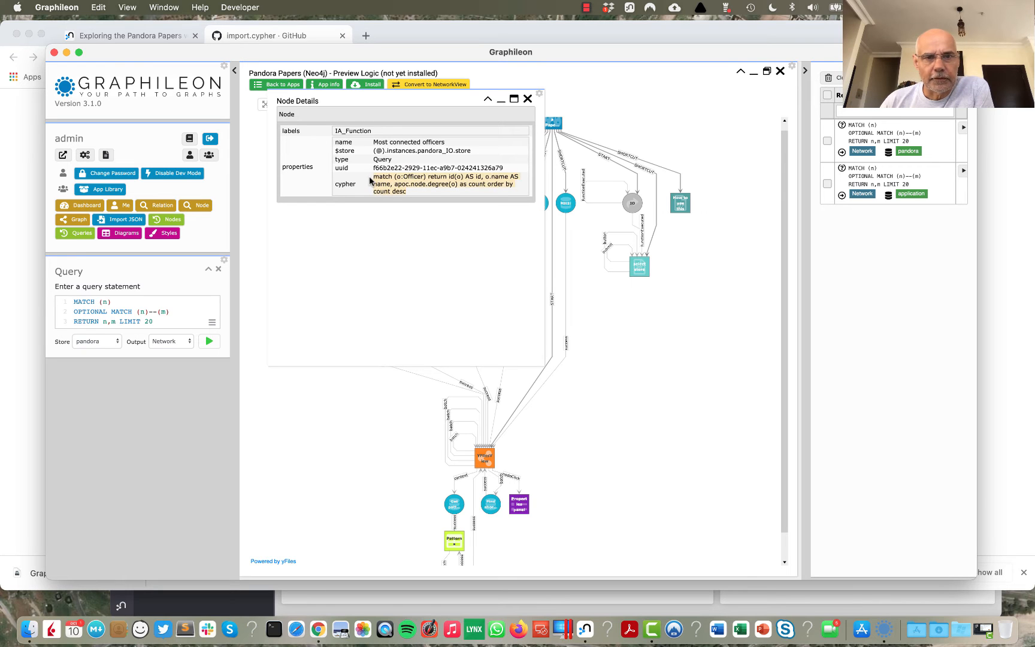
left_click(528, 99)
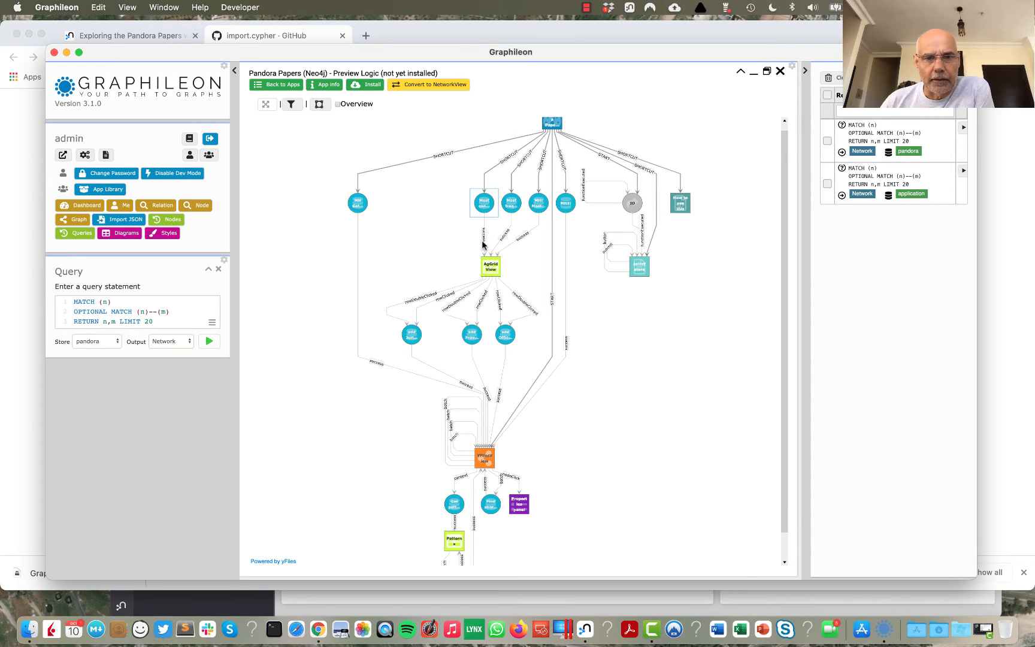
scroll(483, 245, "up", 5)
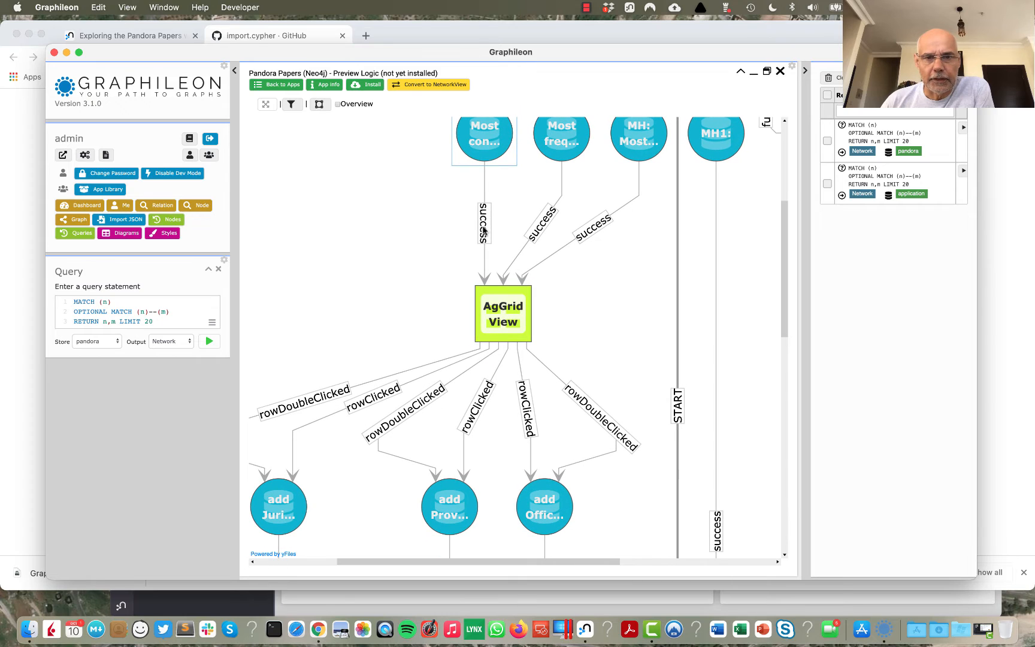
double_click(484, 231)
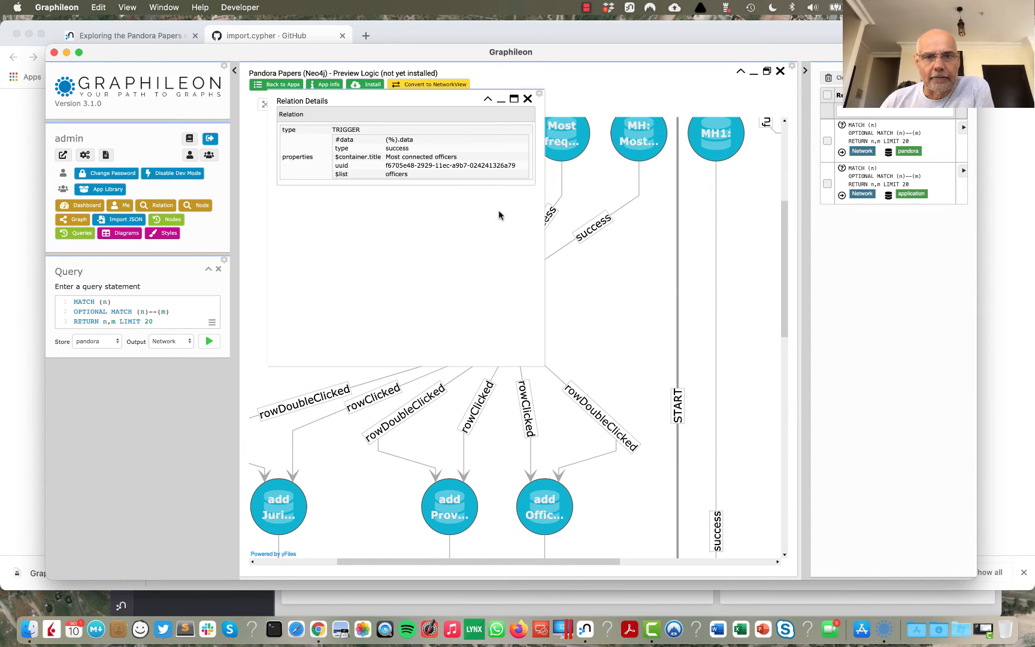
left_click(528, 99)
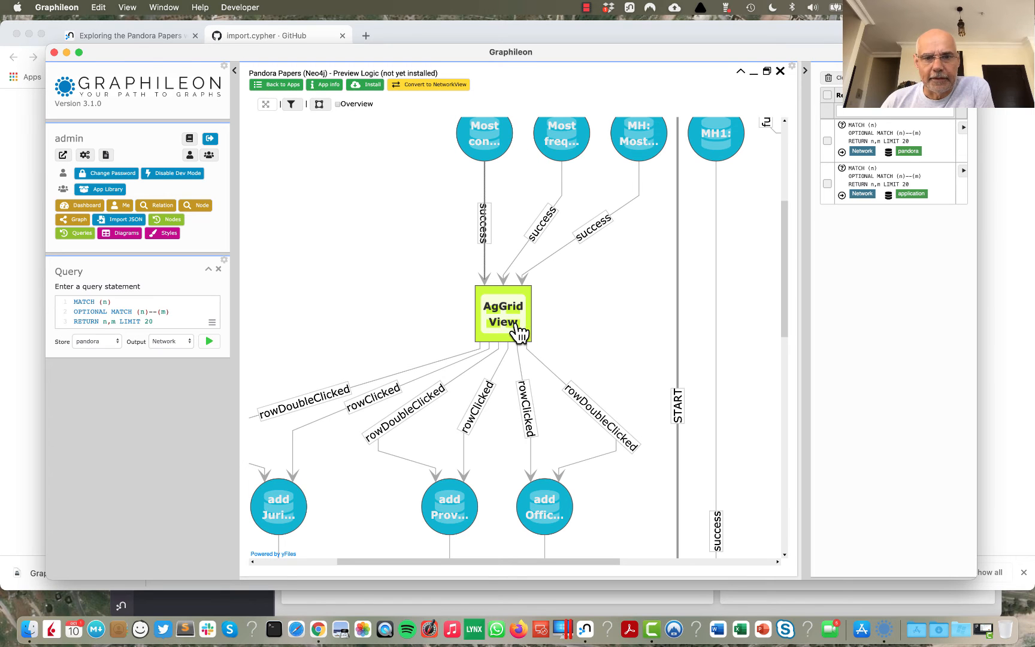
Step: Examine the triggers around the YFilesView function and fit the whole logic diagram in view
scroll(523, 309, "down", 5)
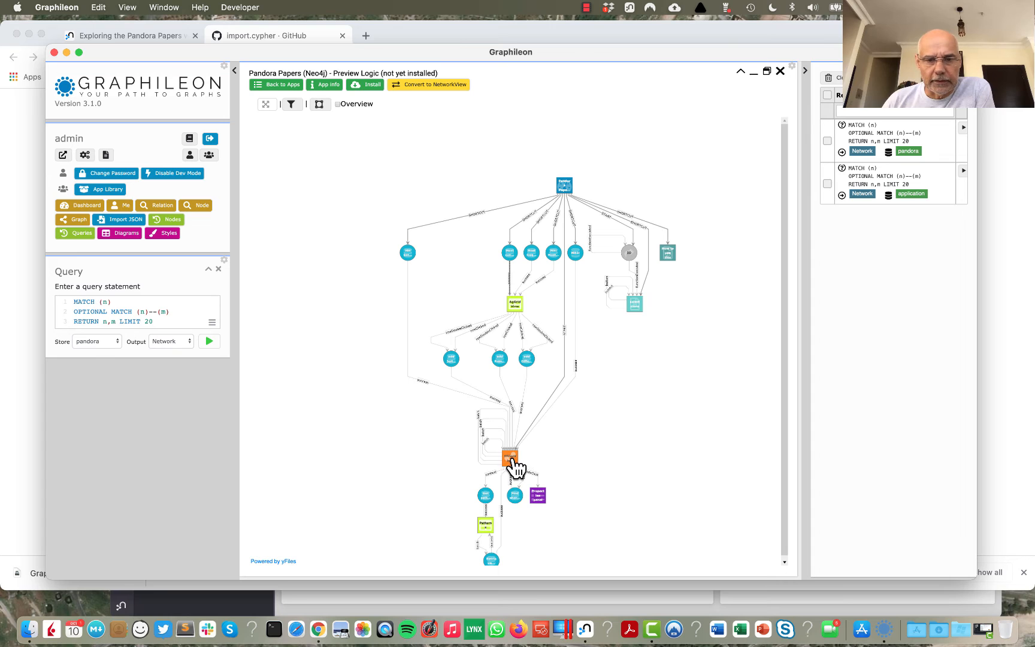
scroll(513, 470, "up", 5)
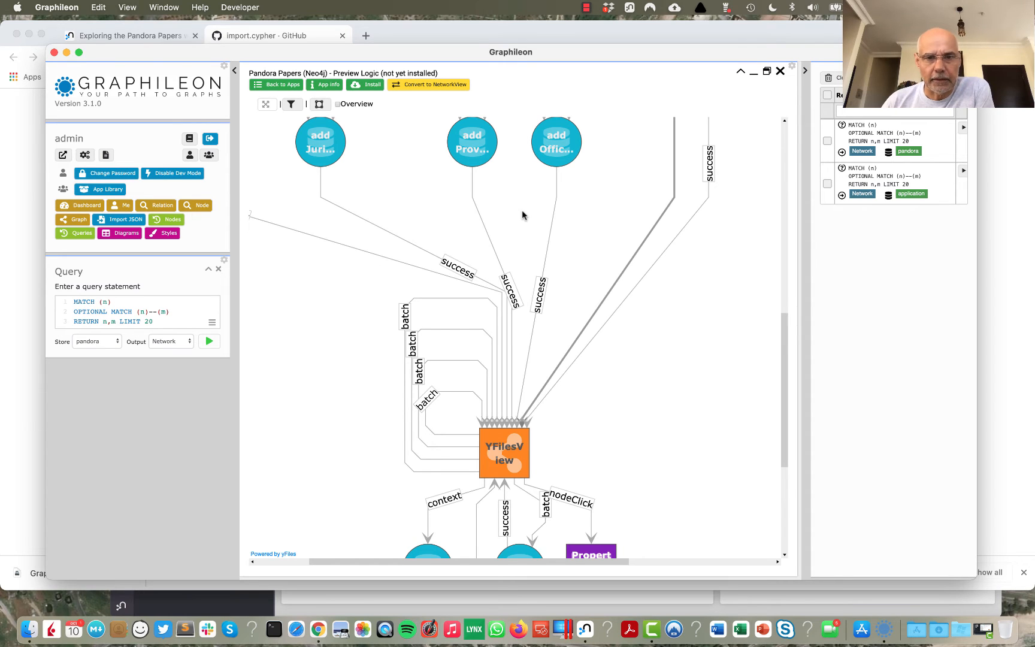
scroll(522, 215, "down", 5)
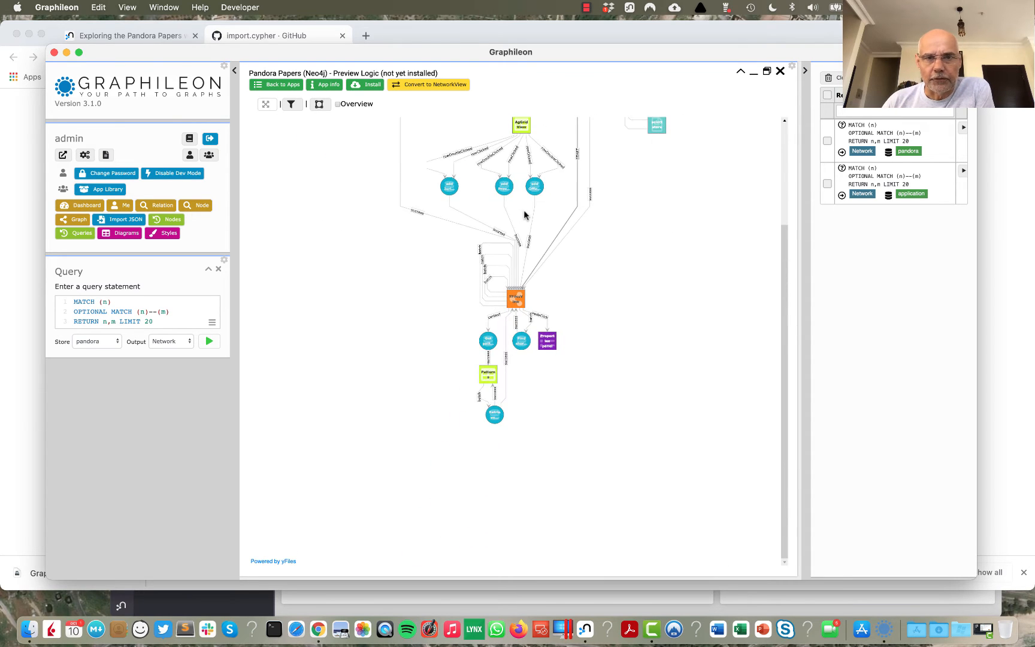
left_click(265, 105)
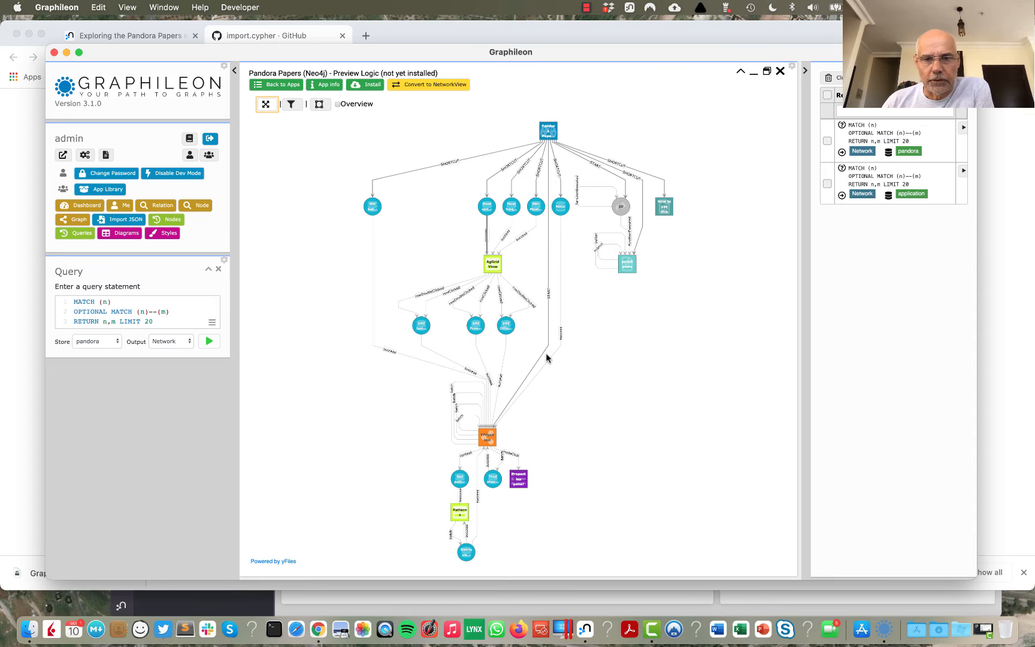
scroll(546, 358, "down", 1)
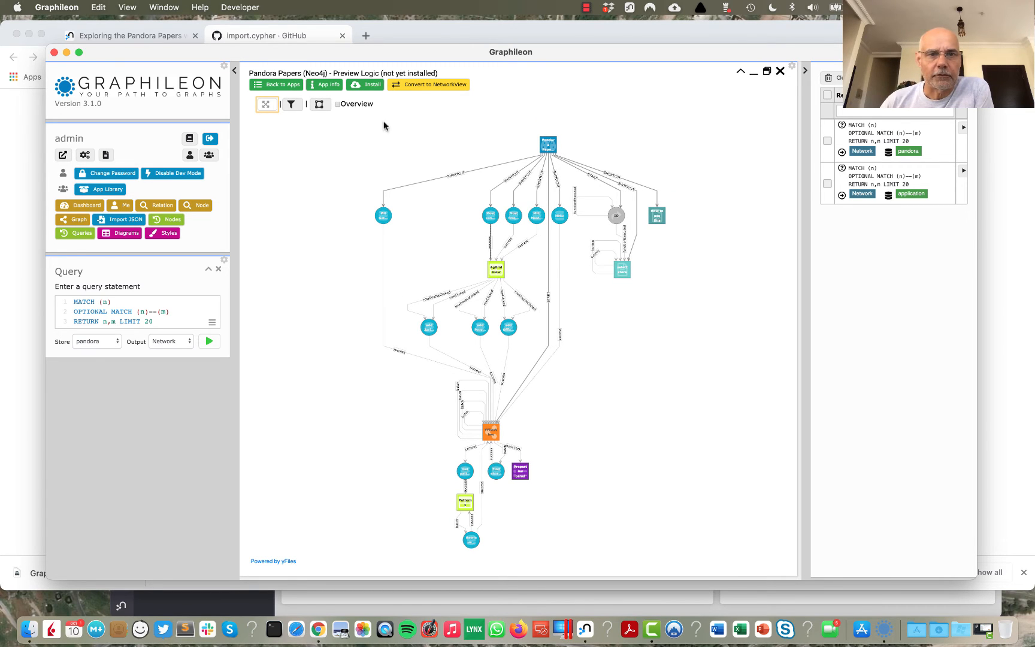
Step: Install the Pandora Papers (Neo4j) app into the application store and confirm the installation
left_click(368, 87)
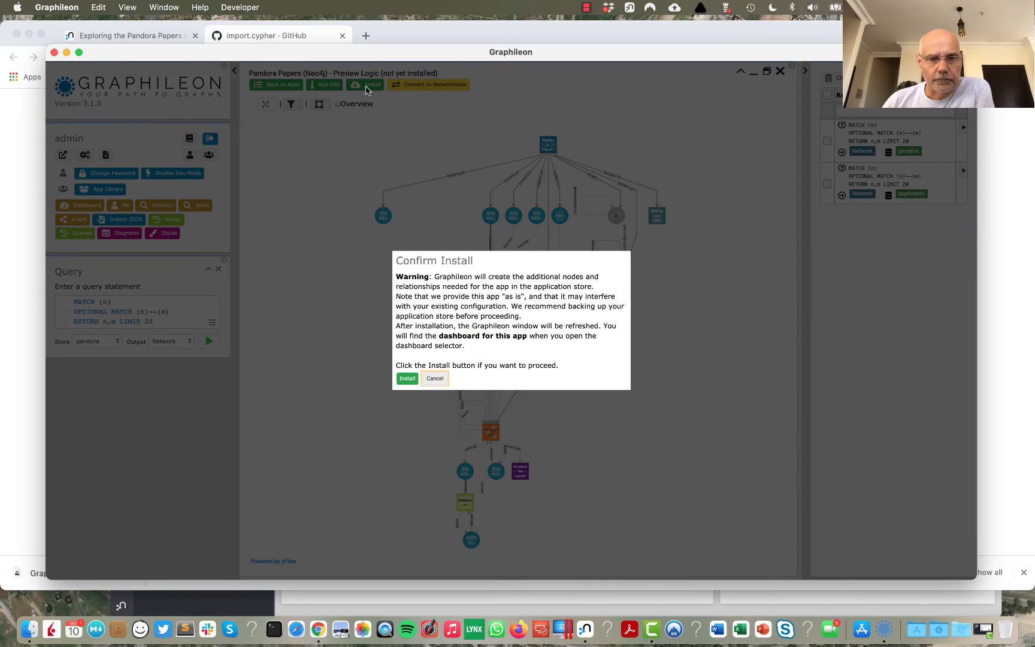
left_click(407, 379)
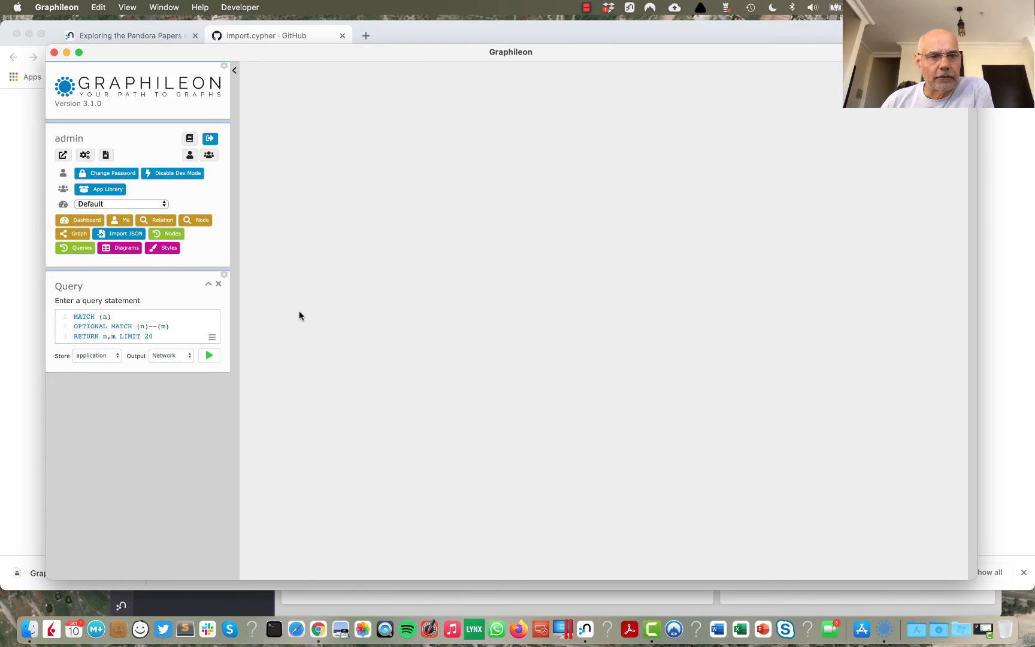
Step: Switch to the Pandora Papers (Neo4j) dashboard and save pandora as its store
left_click(158, 204)
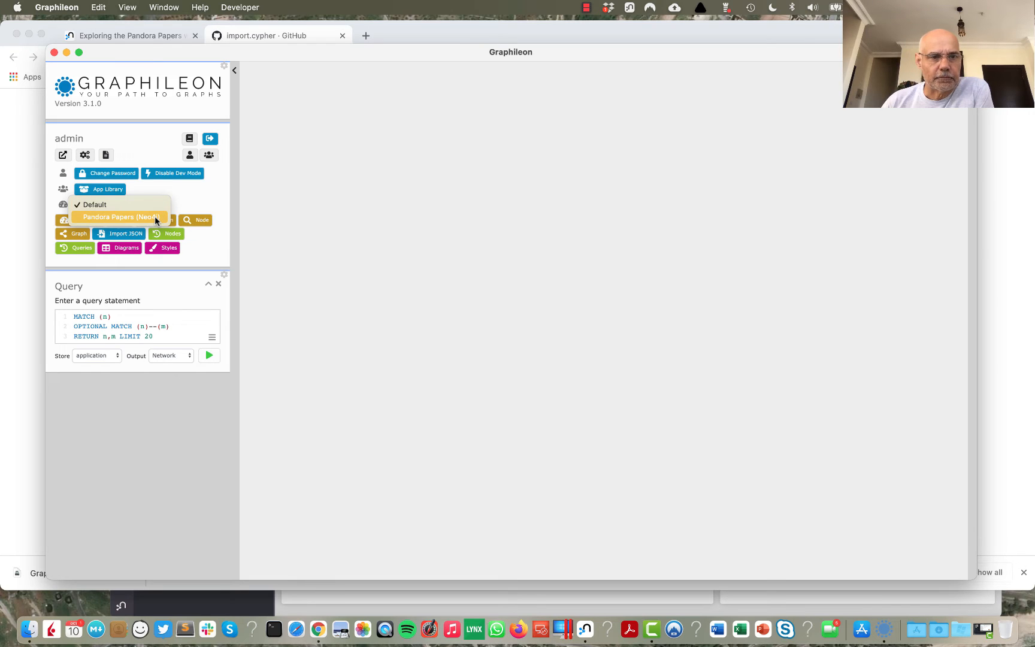
left_click(154, 217)
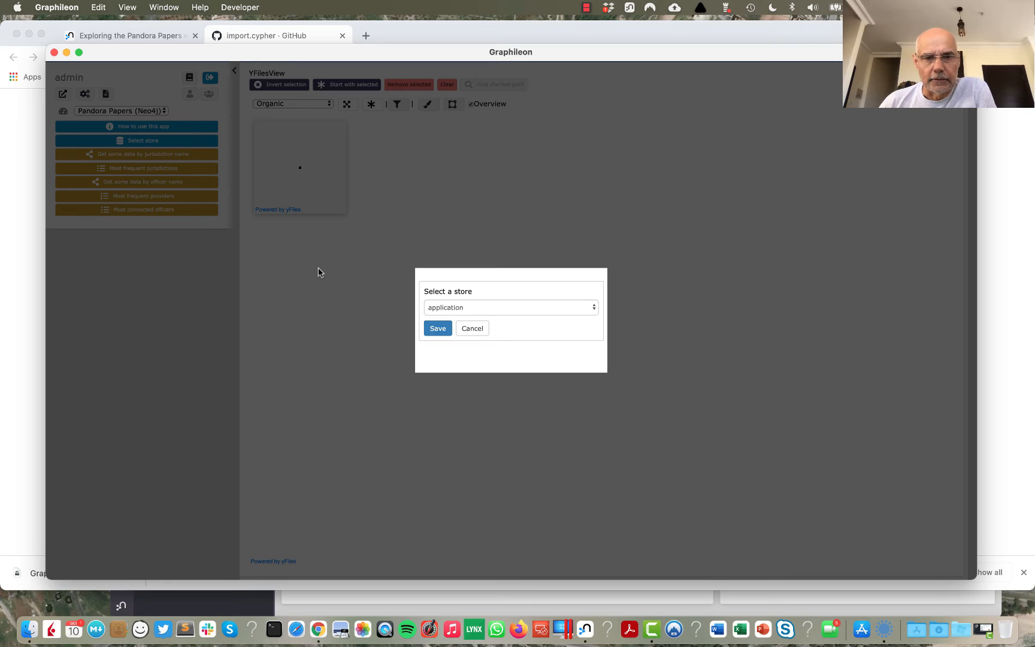
left_click(472, 308)
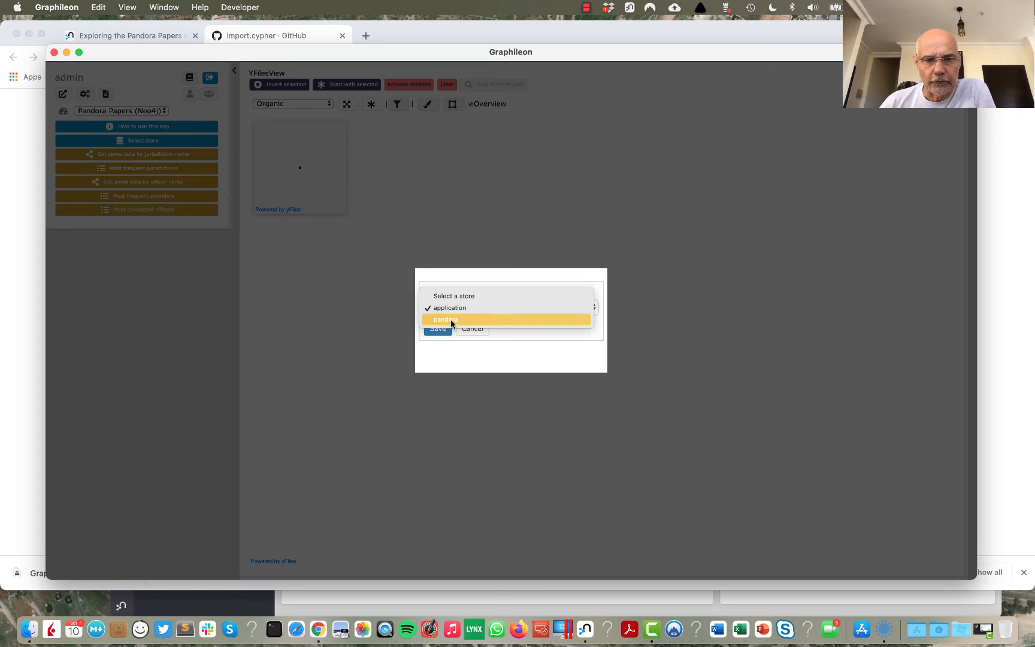
left_click(450, 321)
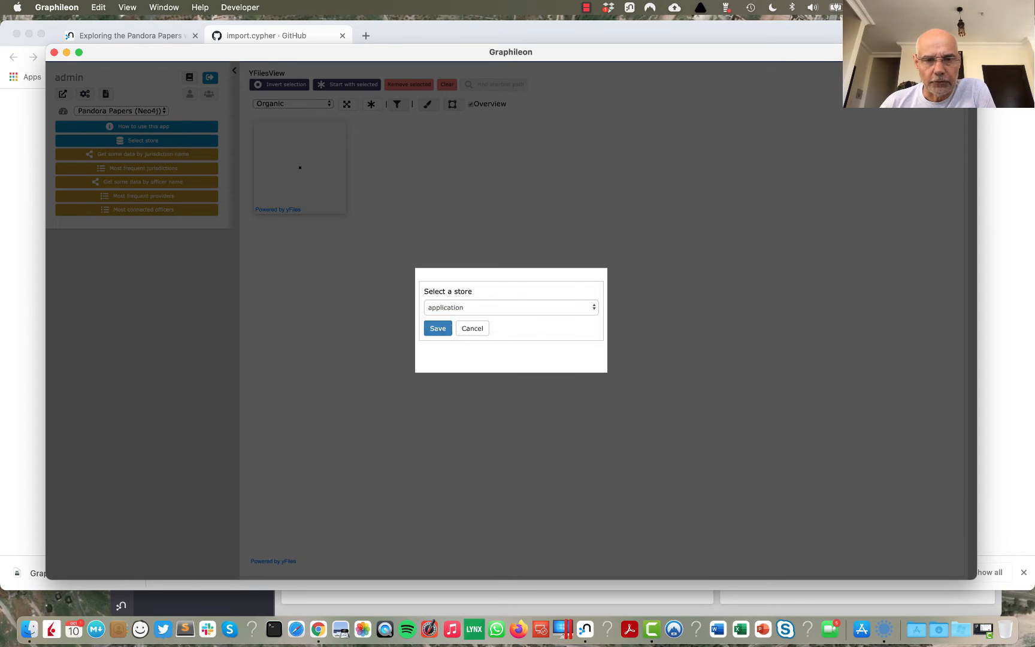
left_click(438, 329)
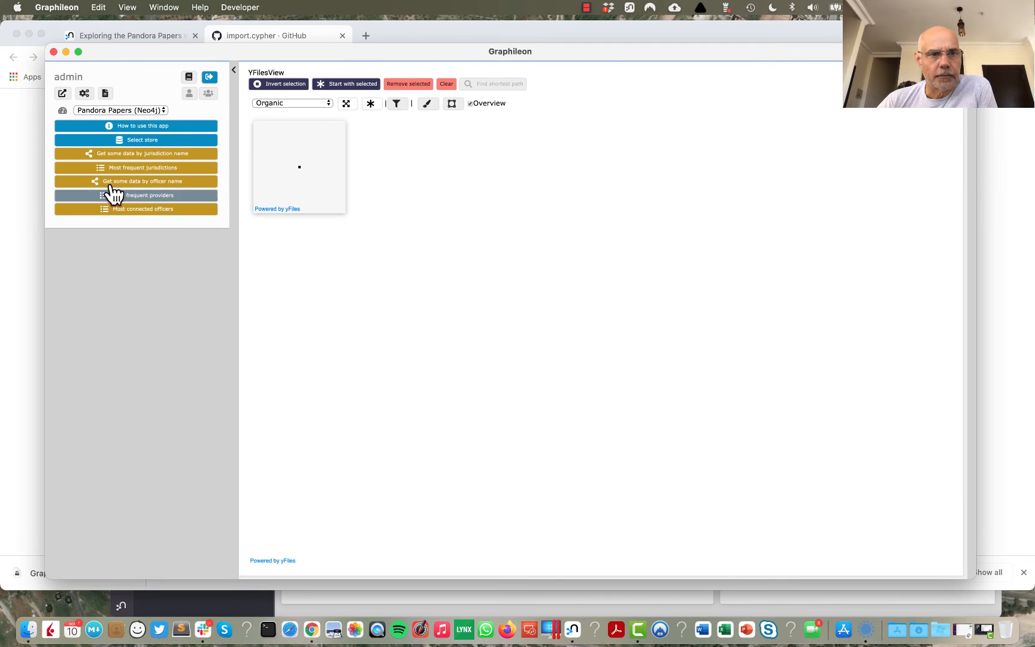
Step: Read and close the app's usage instructions, and load the graph data for the officer name aliyev
left_click(190, 127)
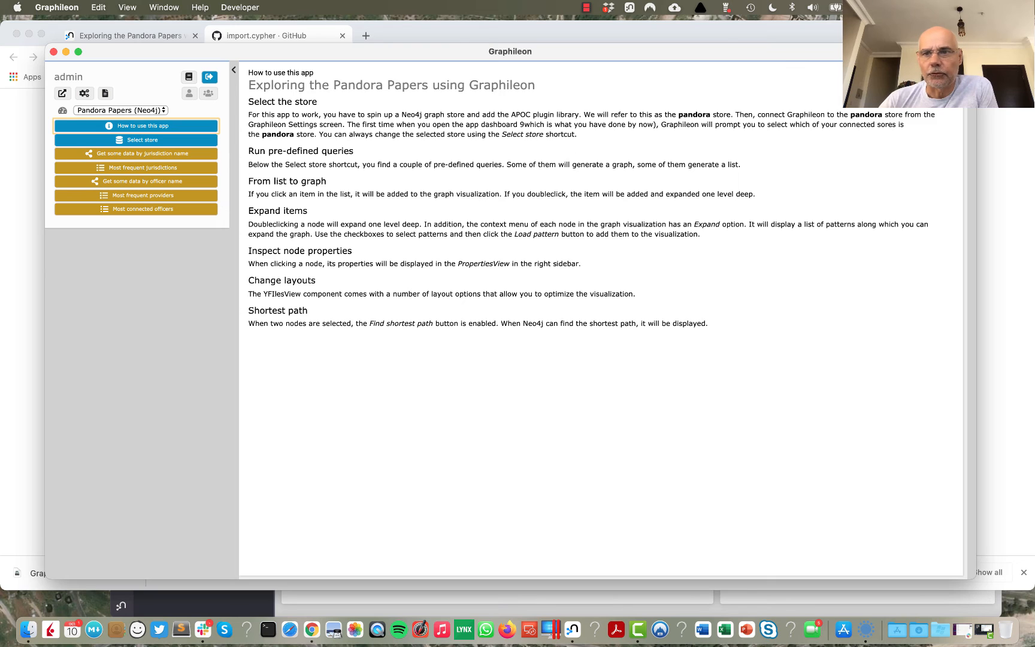
left_click(956, 72)
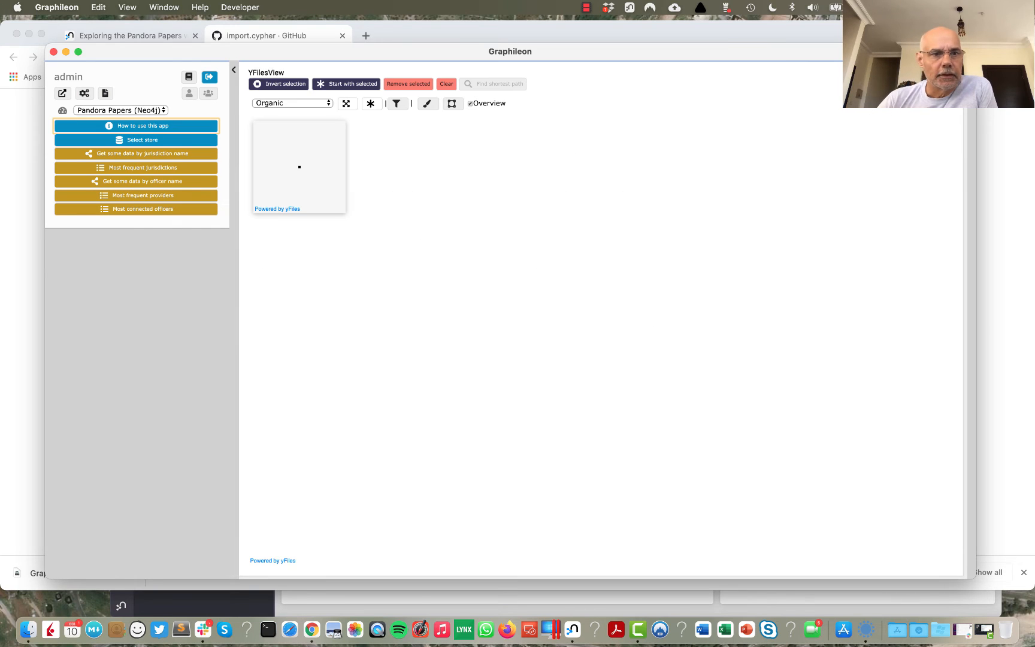
left_click(167, 182)
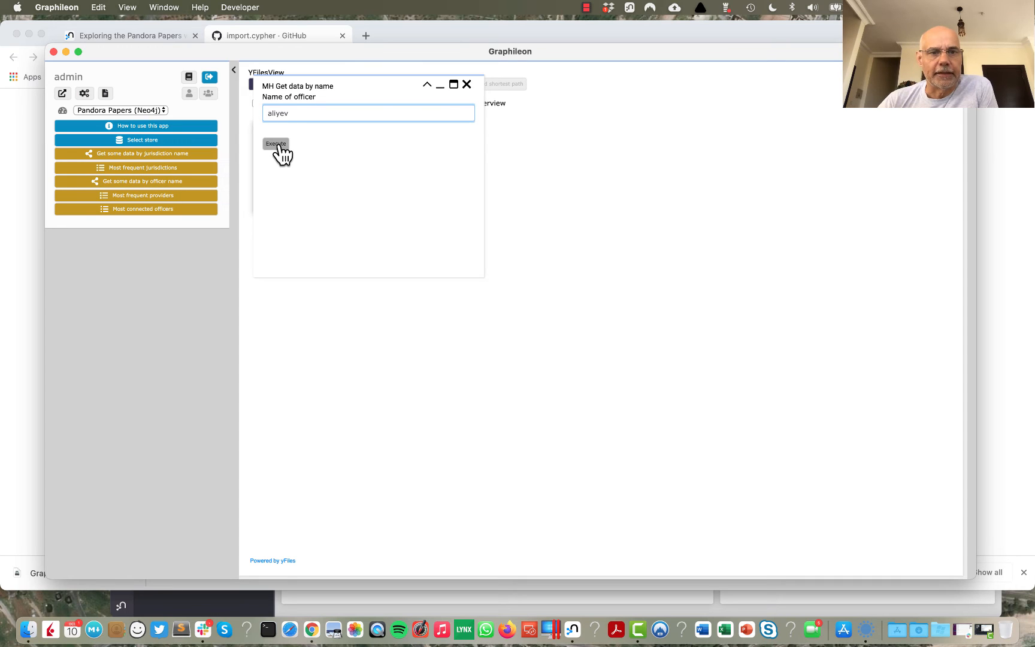
left_click(277, 145)
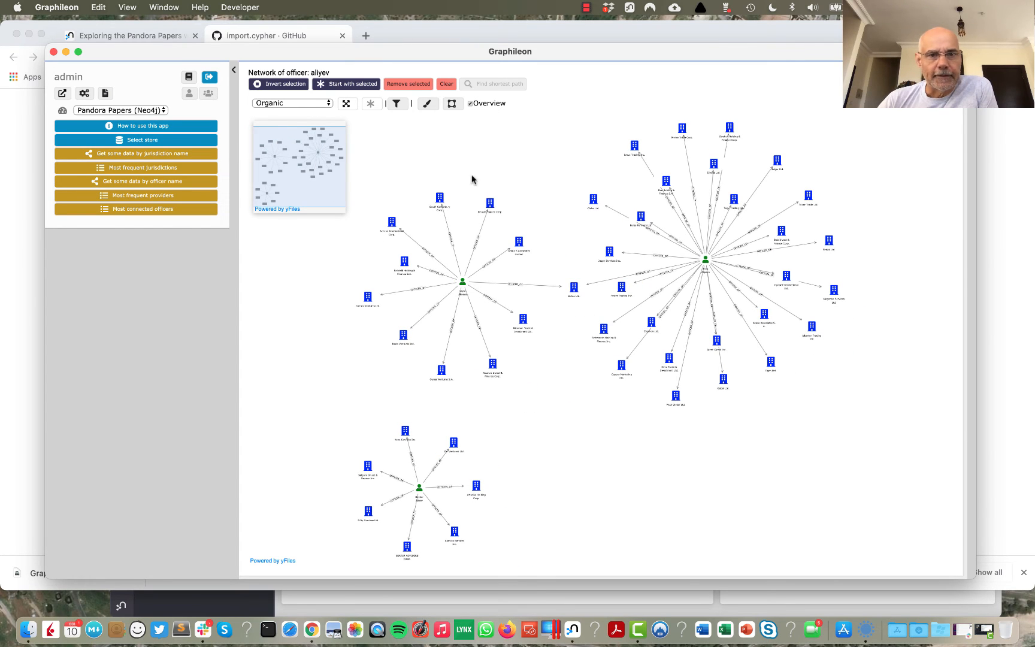
Step: Clear the graph, list the most connected officers, and add the second and fourth listed officers as nodes
left_click(157, 198)
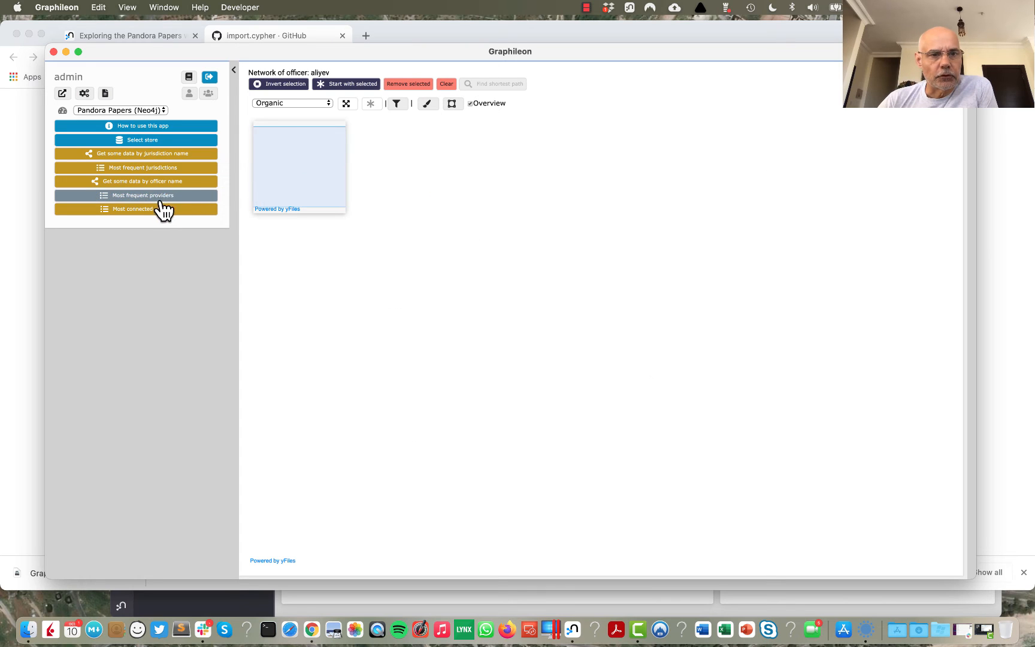
left_click(158, 210)
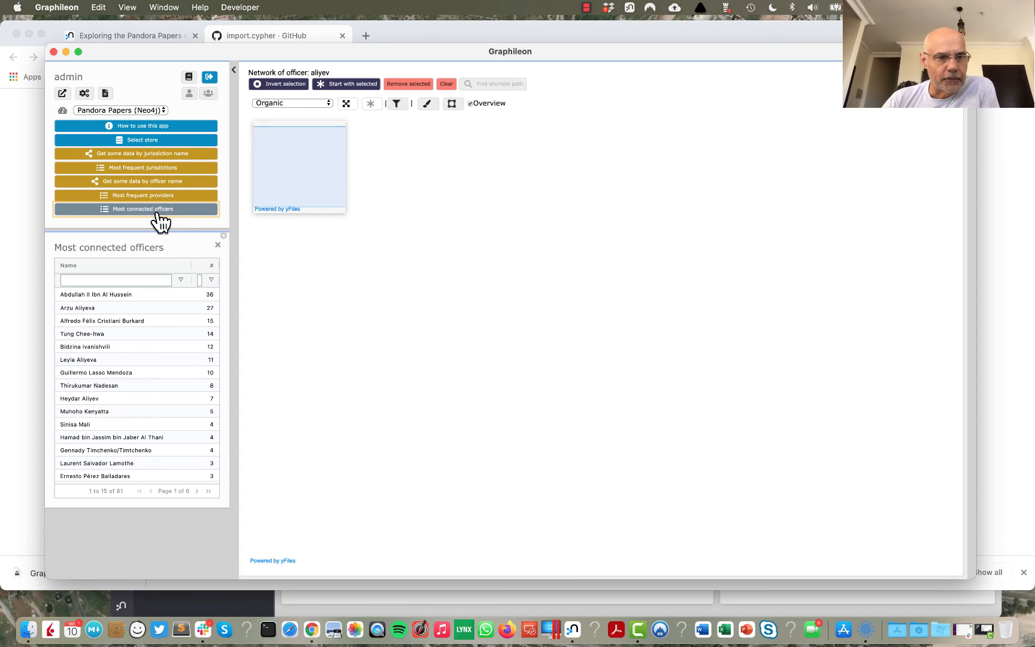
left_click(126, 308)
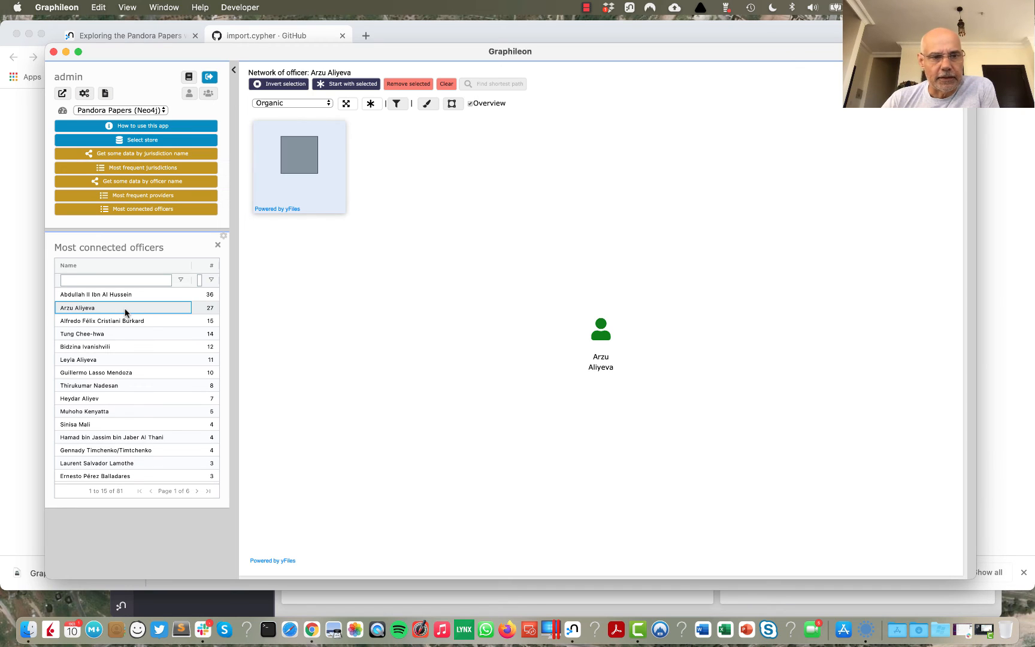
left_click(126, 337)
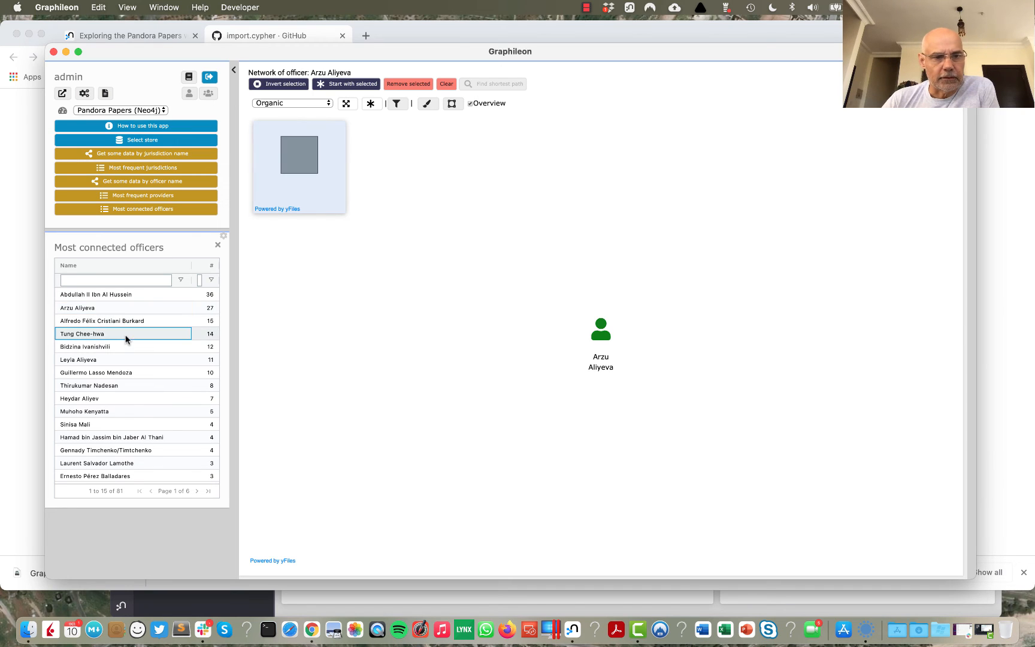
left_click(140, 308)
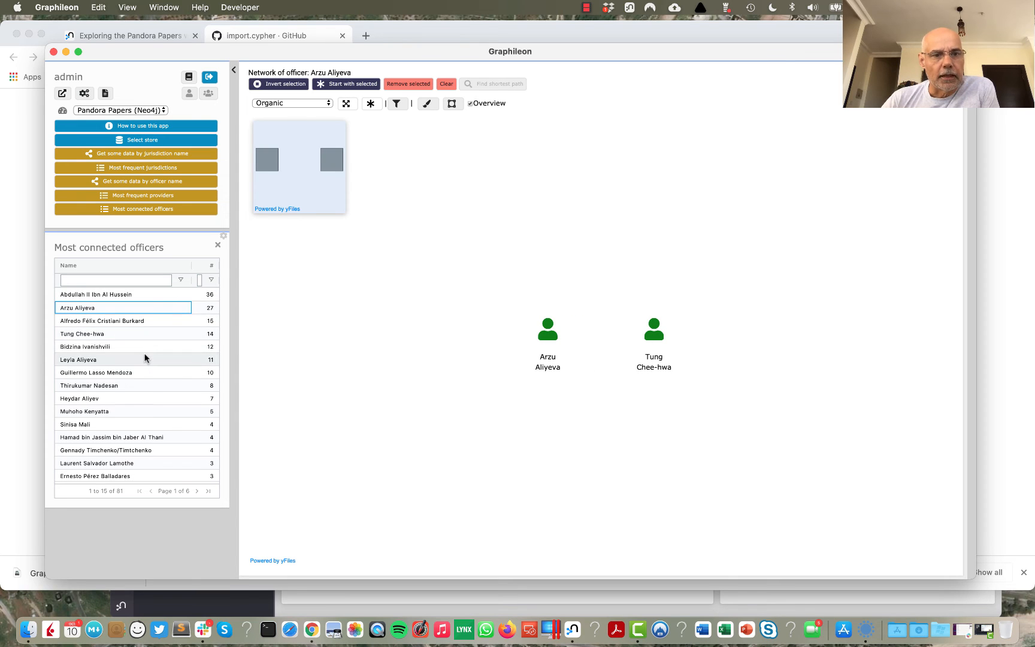
Step: Clear the graph and add the second listed officer with its connections expanded one level
left_click(446, 83)
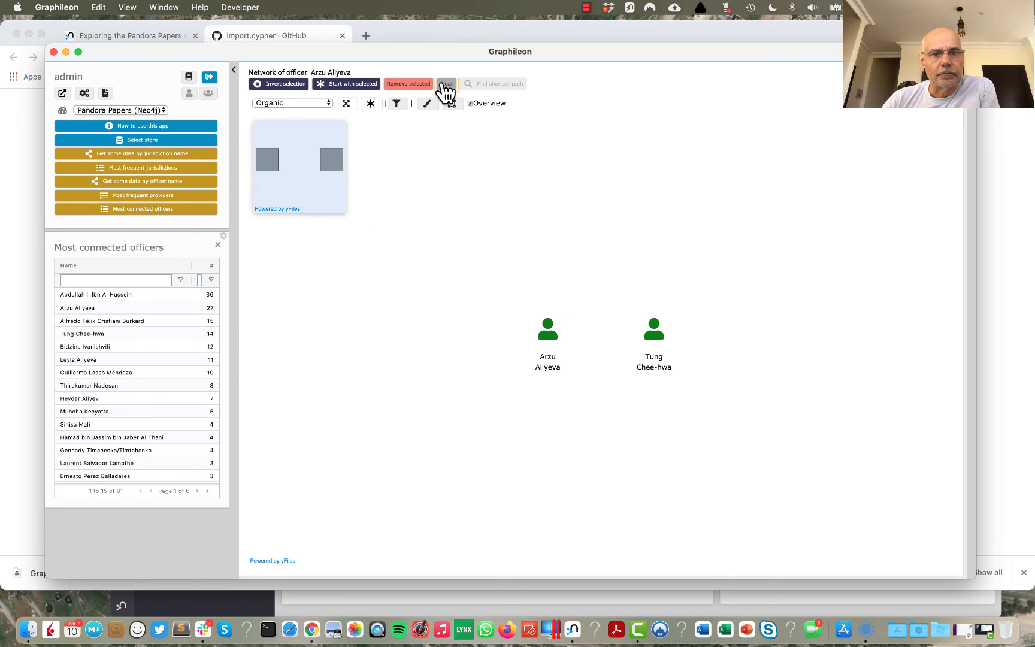
left_click(128, 309)
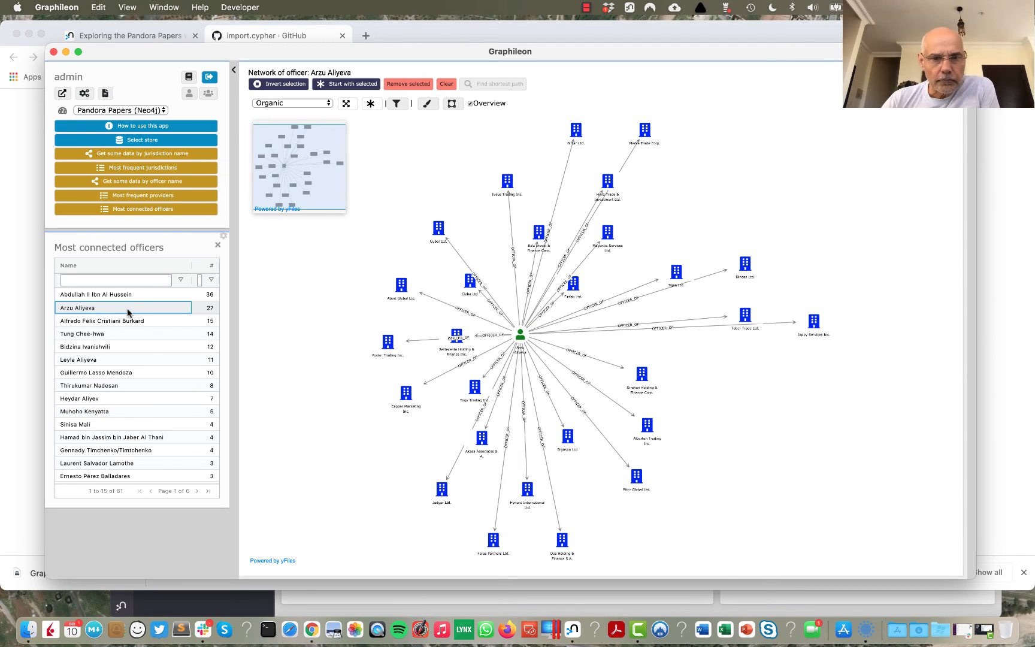
Step: Clear the graph, add the second listed officer as a single node, and expand that node one level
left_click(447, 85)
left_click(166, 305)
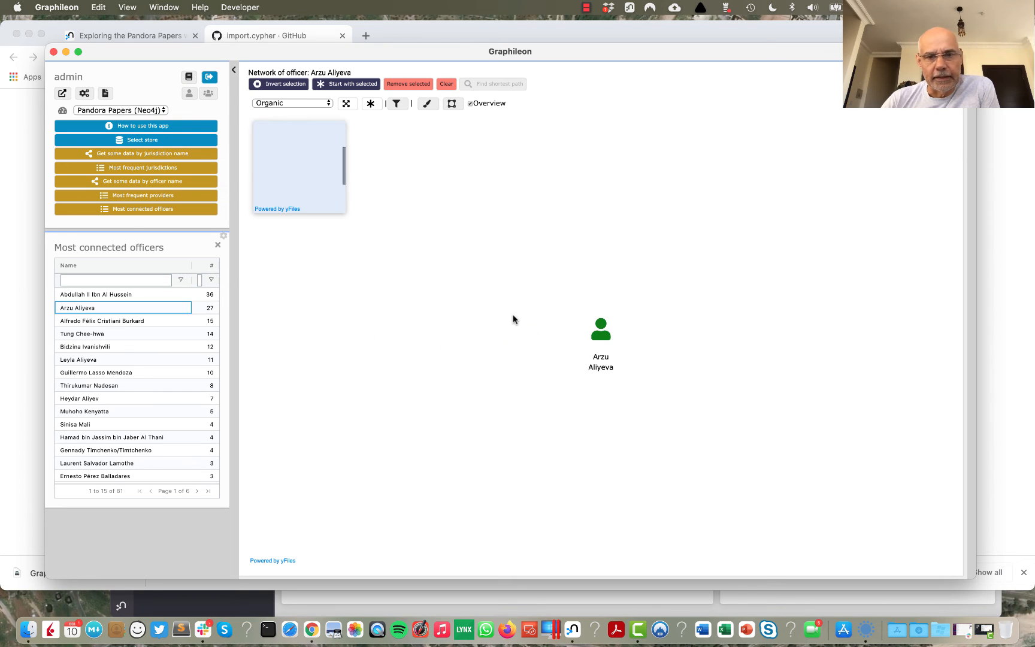
left_click(603, 332)
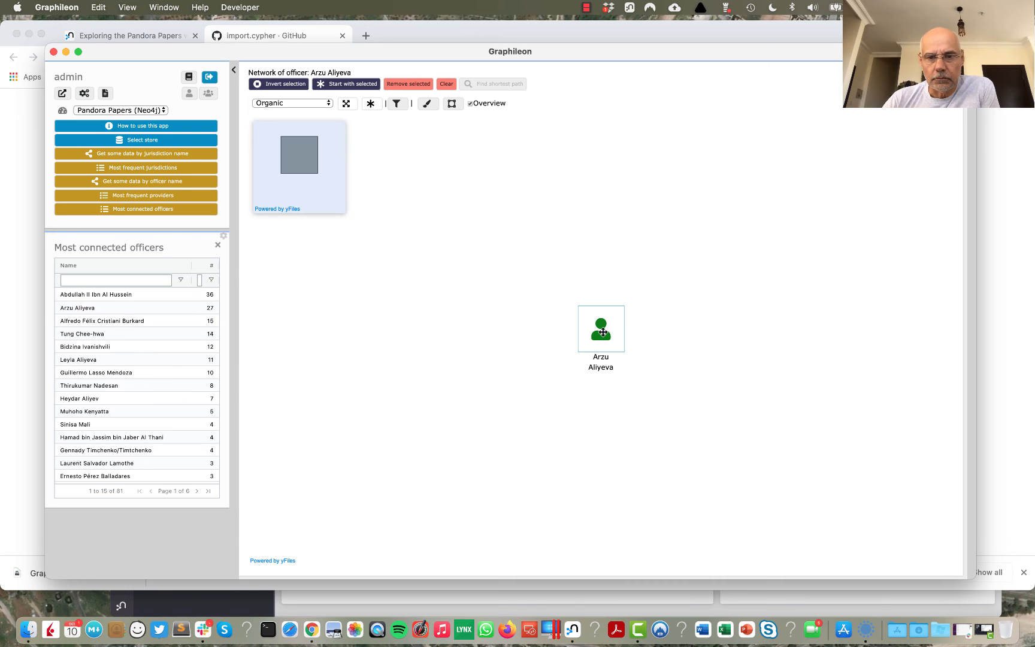
double_click(603, 332)
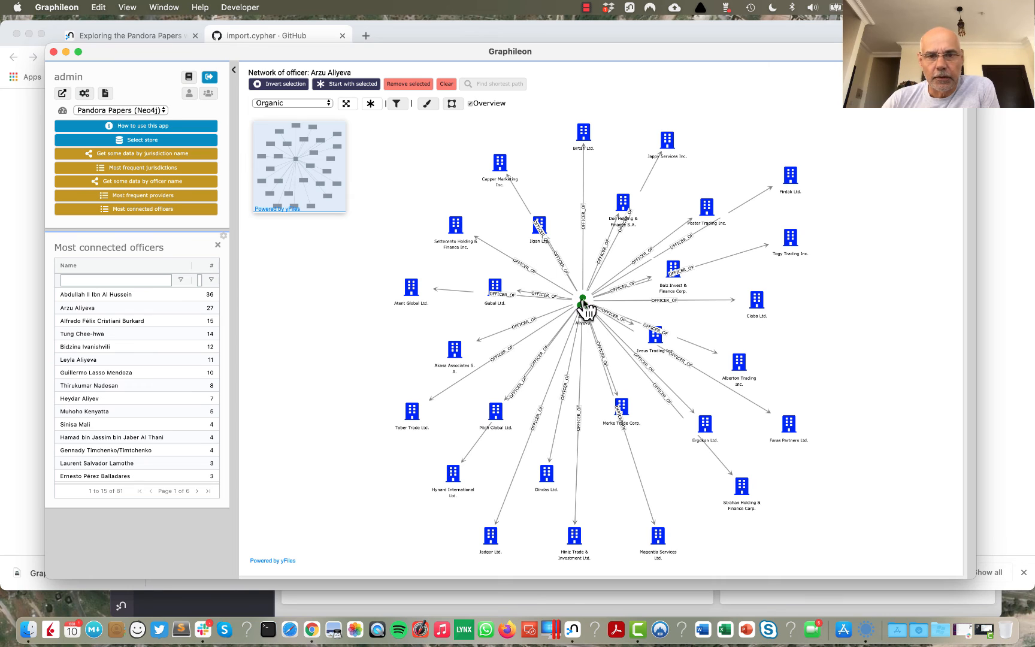
Step: Keep only the central officer node and expand it along the pattern (Officer)-[OFFICER_OF]->(Entity)<-[OFFICER_OF]-(Officer)-[OFFICER_OF]->(Entity)
left_click(584, 303)
left_click(349, 88)
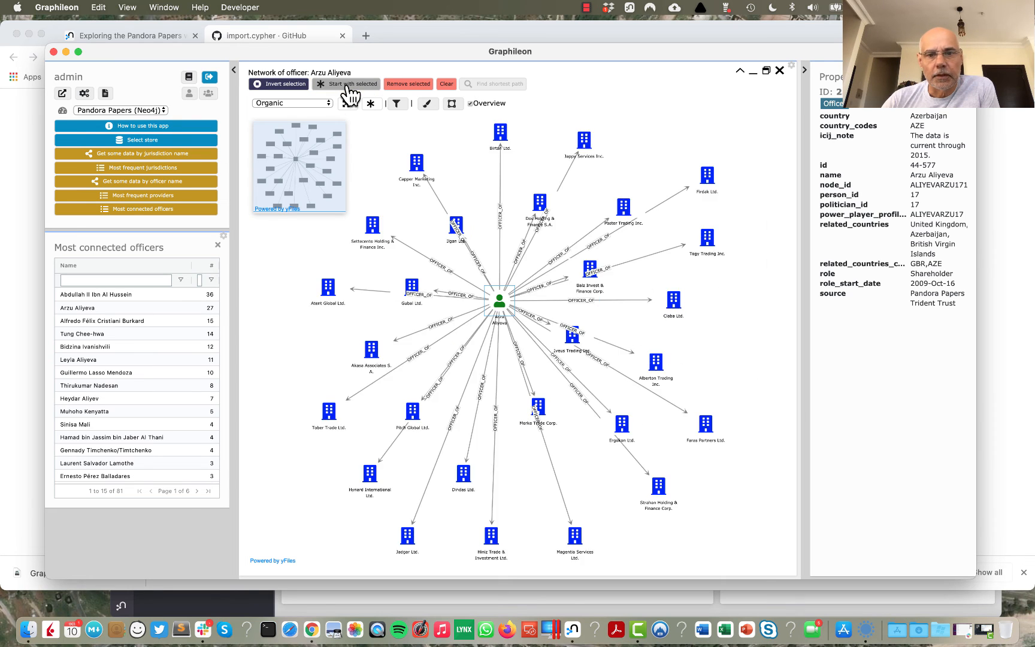
right_click(494, 299)
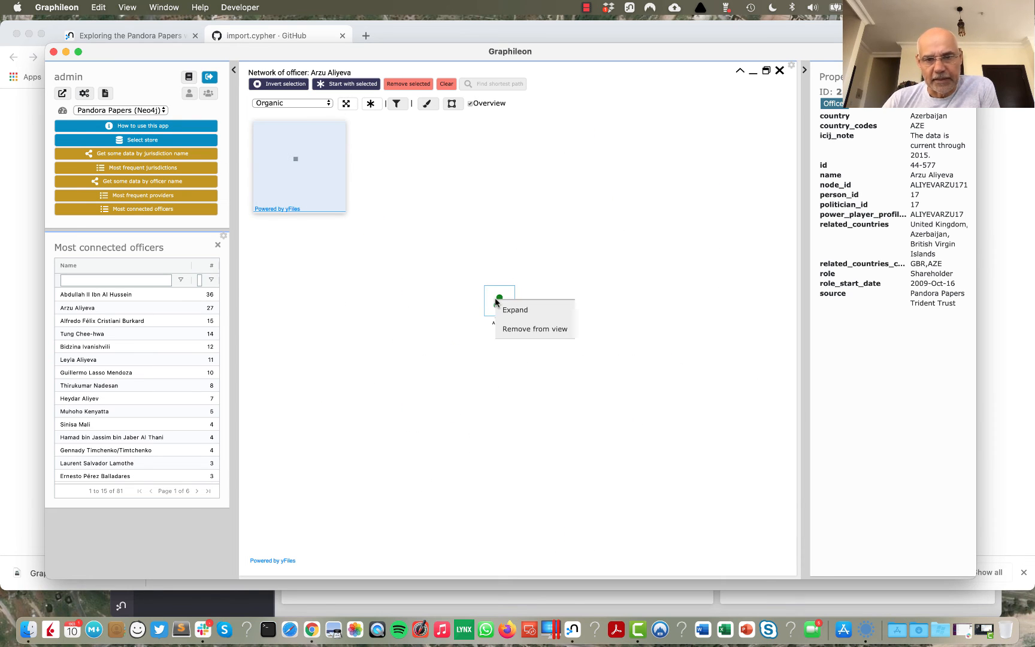
left_click(522, 311)
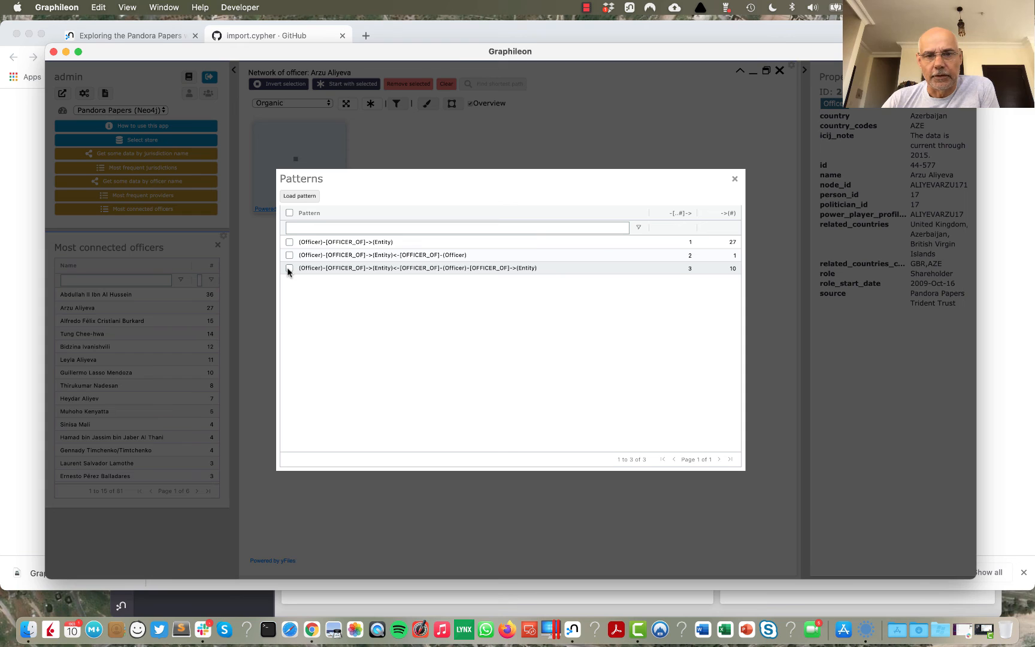
left_click_drag(287, 267, 671, 275)
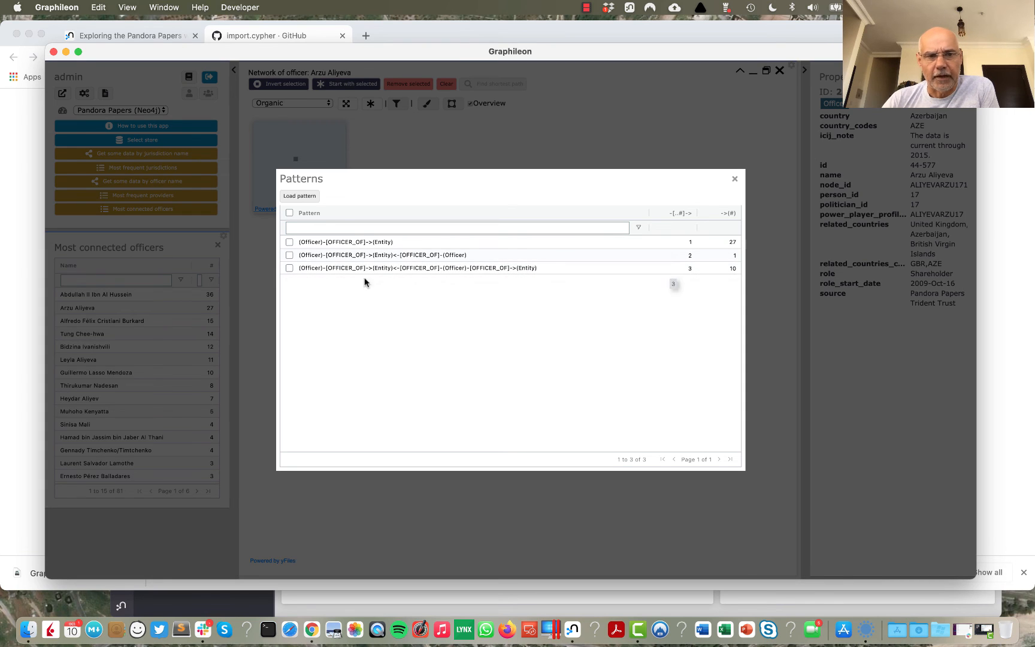
left_click(289, 268)
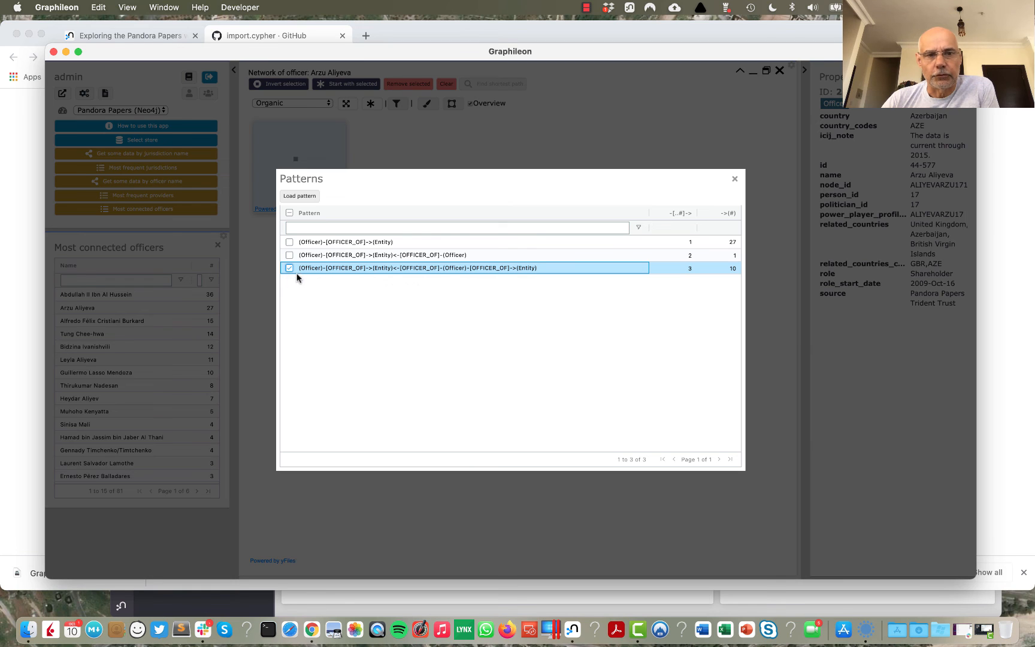
left_click(304, 196)
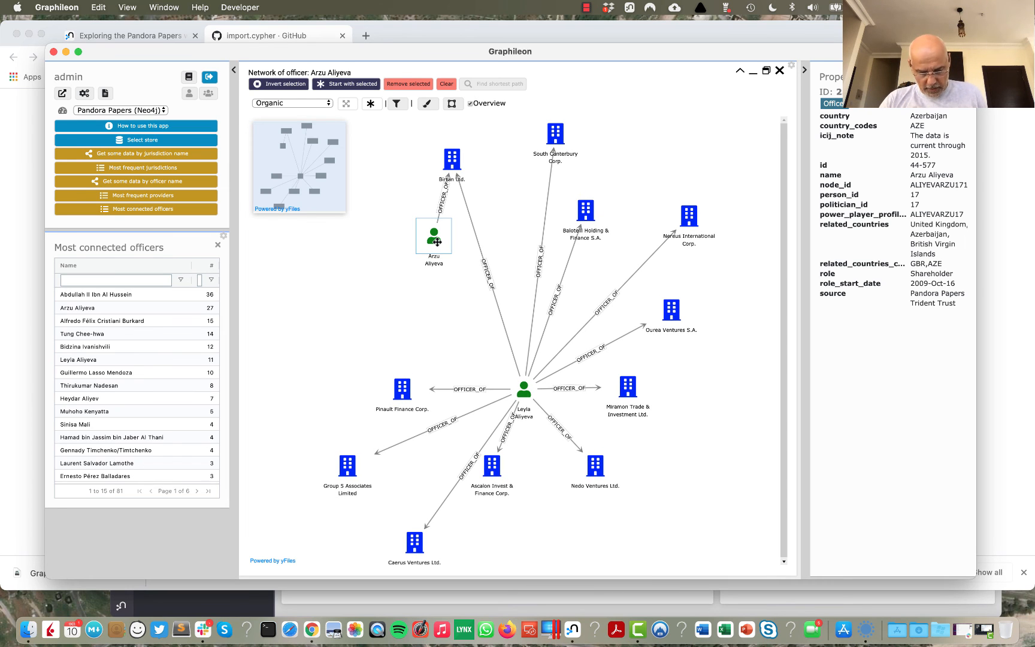
Step: Reduce the graph to its two officer nodes and find the shortest path between them
left_click(524, 392)
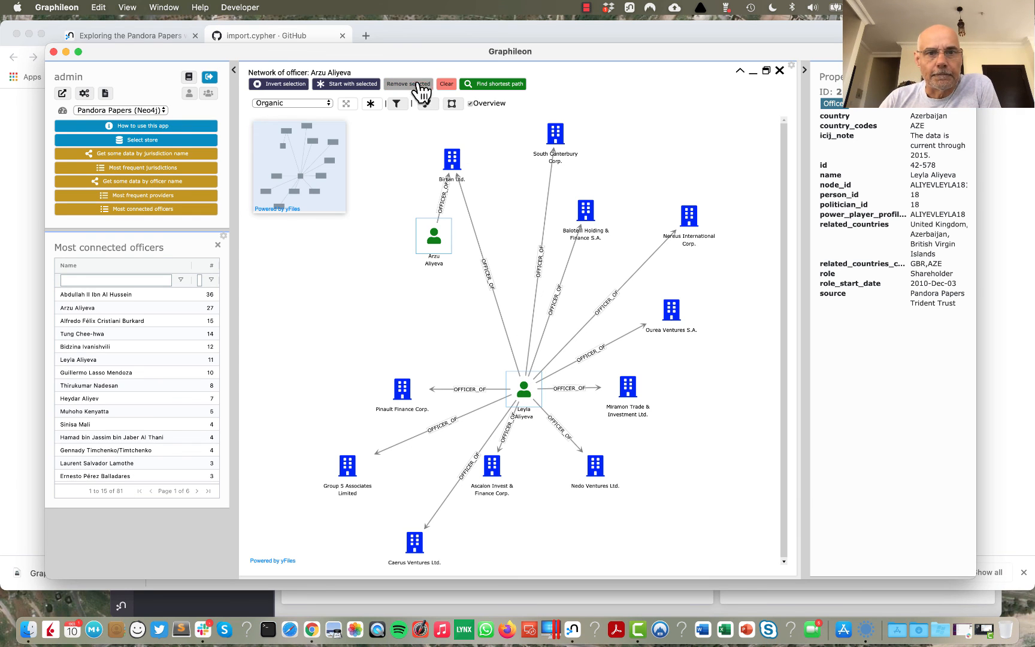
left_click(356, 85)
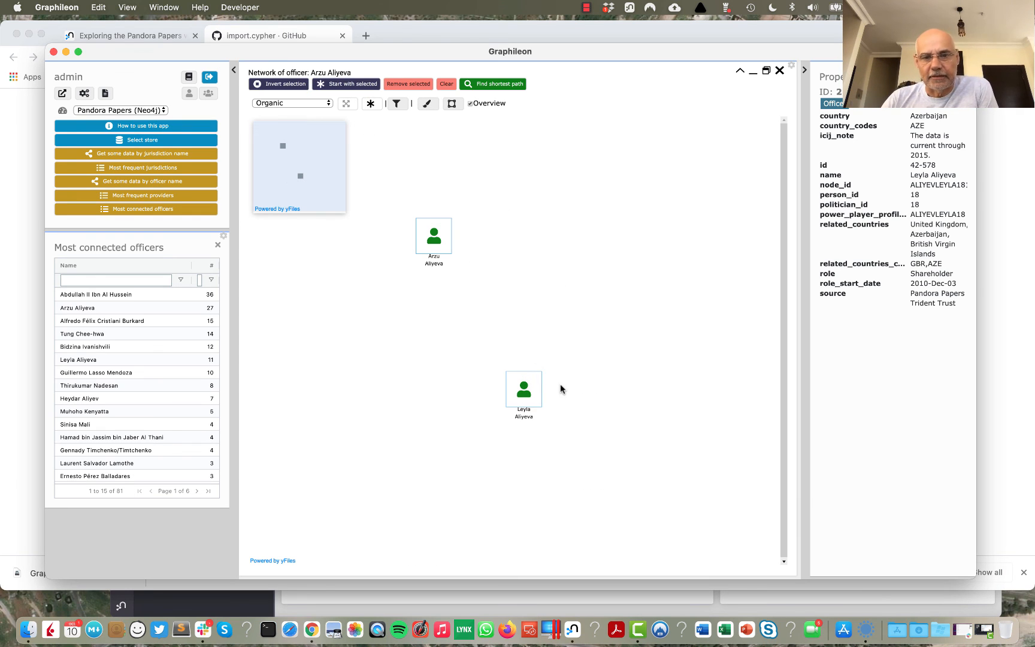
left_click(560, 336)
left_click_drag(397, 204, 607, 448)
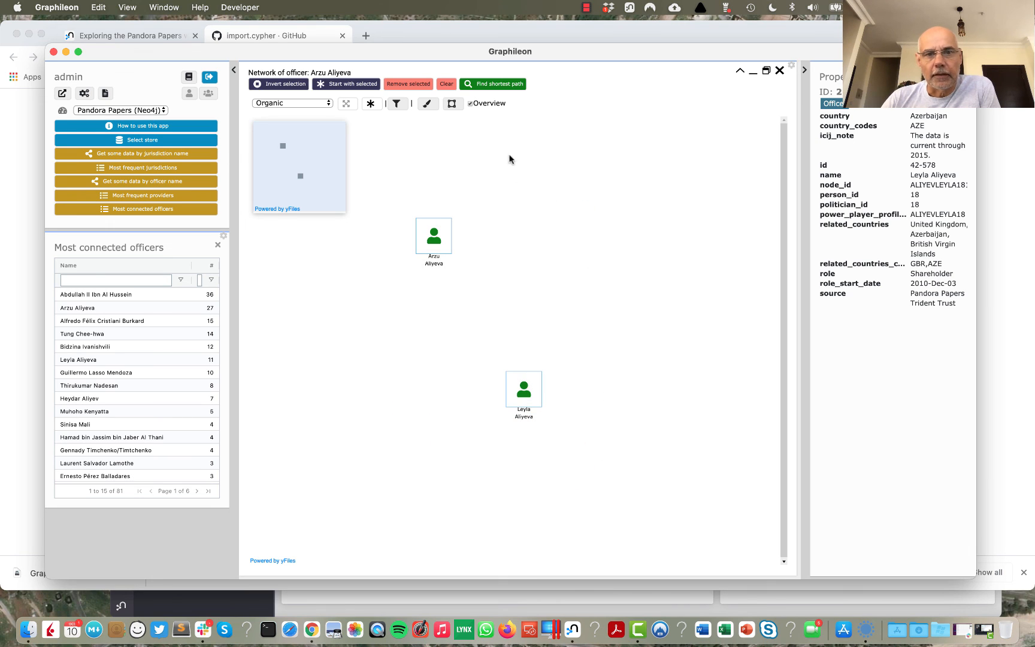
left_click(503, 87)
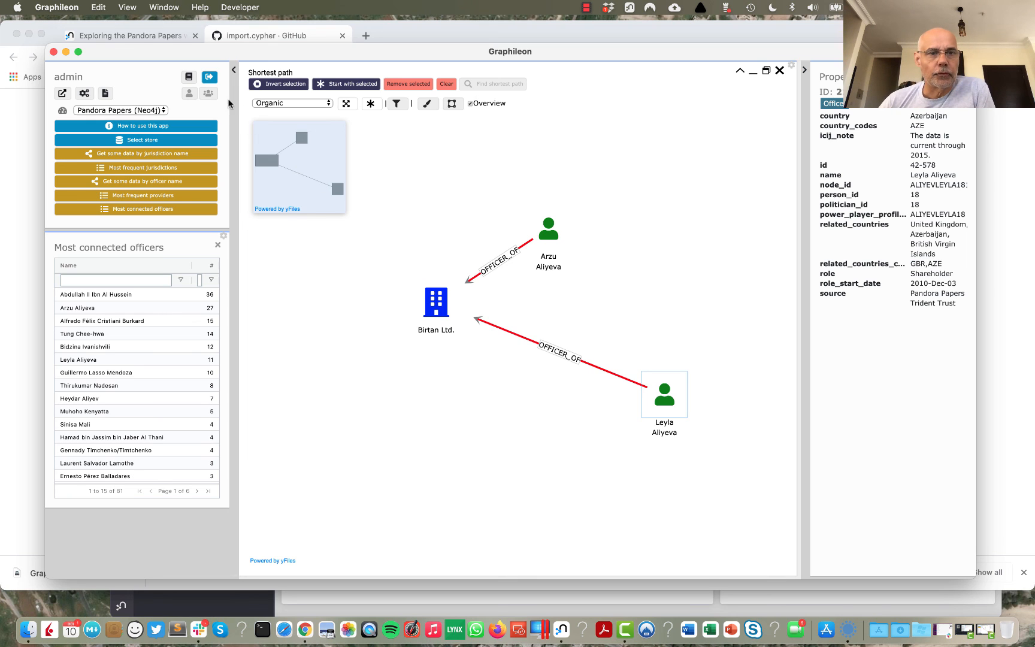
Step: Log out of the admin session
left_click(209, 78)
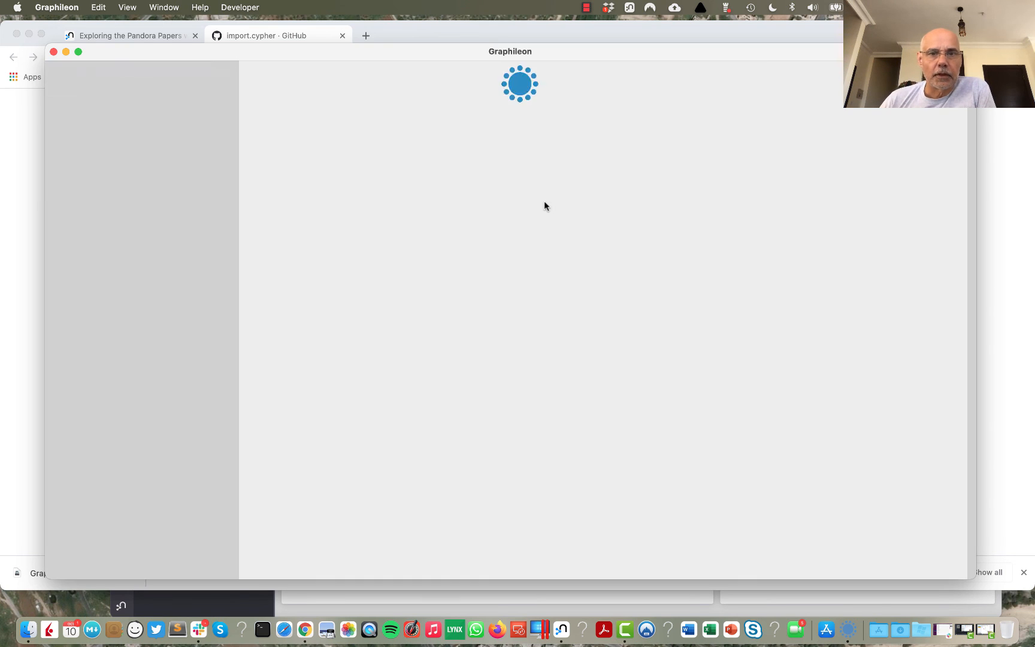